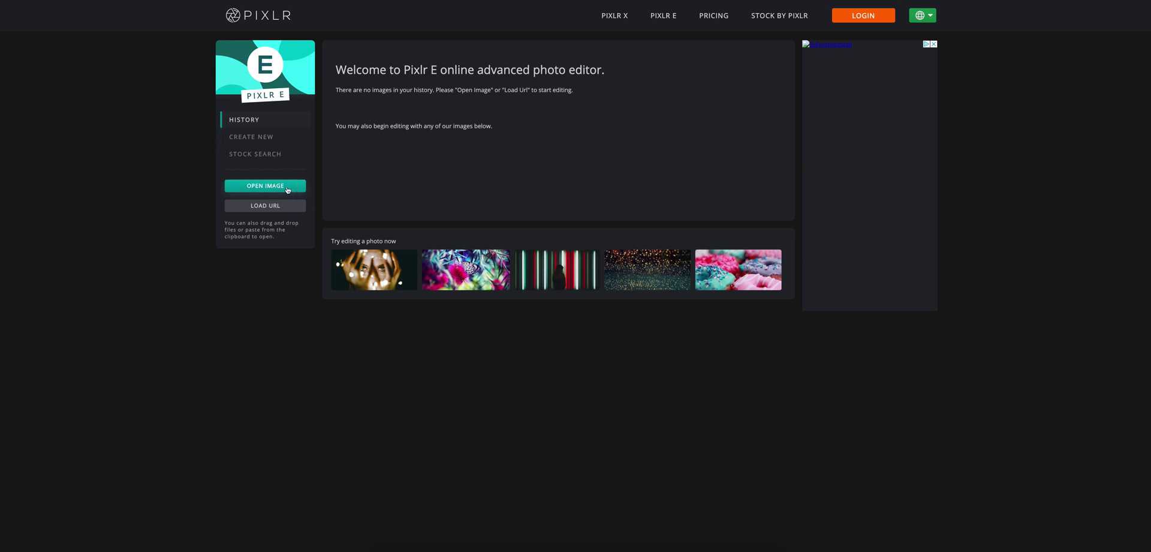
Open the Black-Dog-Names-LS-long.jpg and dog grass.jpeg images together and bring the black dog image to the front.
{"action": "left_click", "coordinate": [240, 185]}
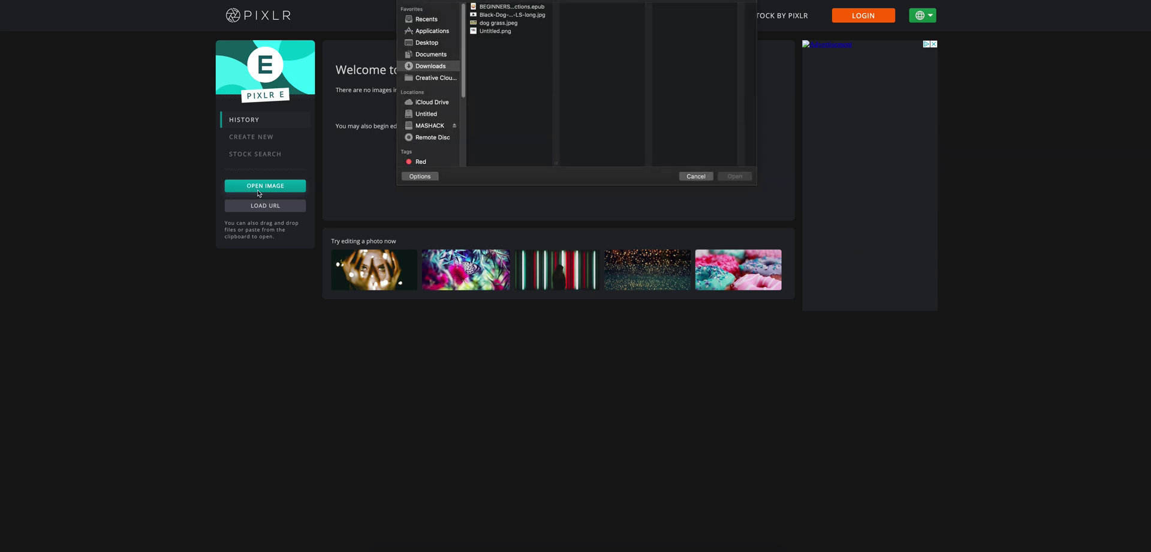
{"action": "left_click", "coordinate": [491, 24]}
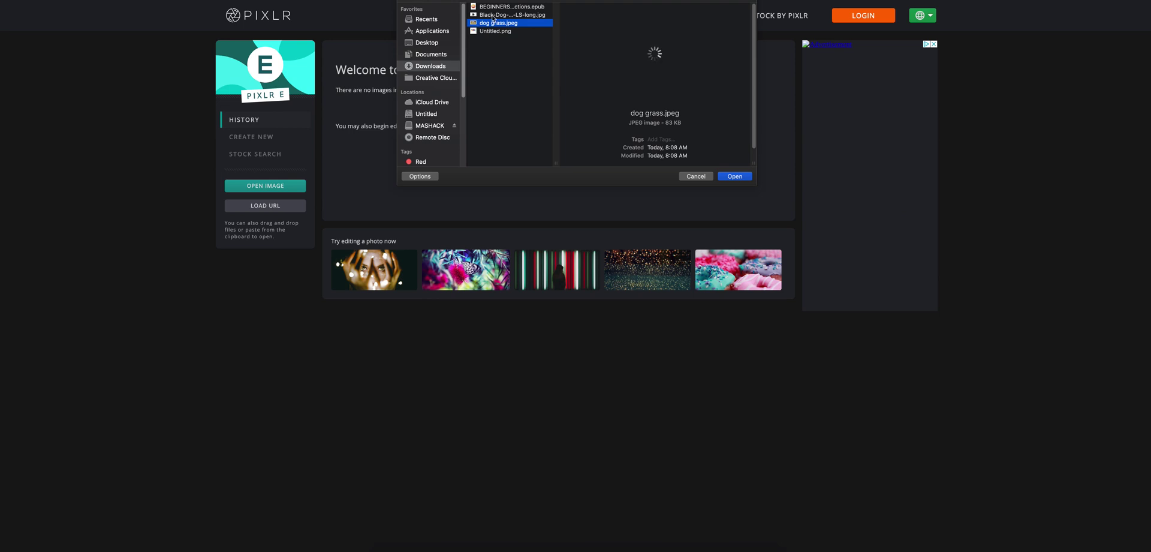
{"action": "left_click", "coordinate": [493, 15], "text": "shift"}
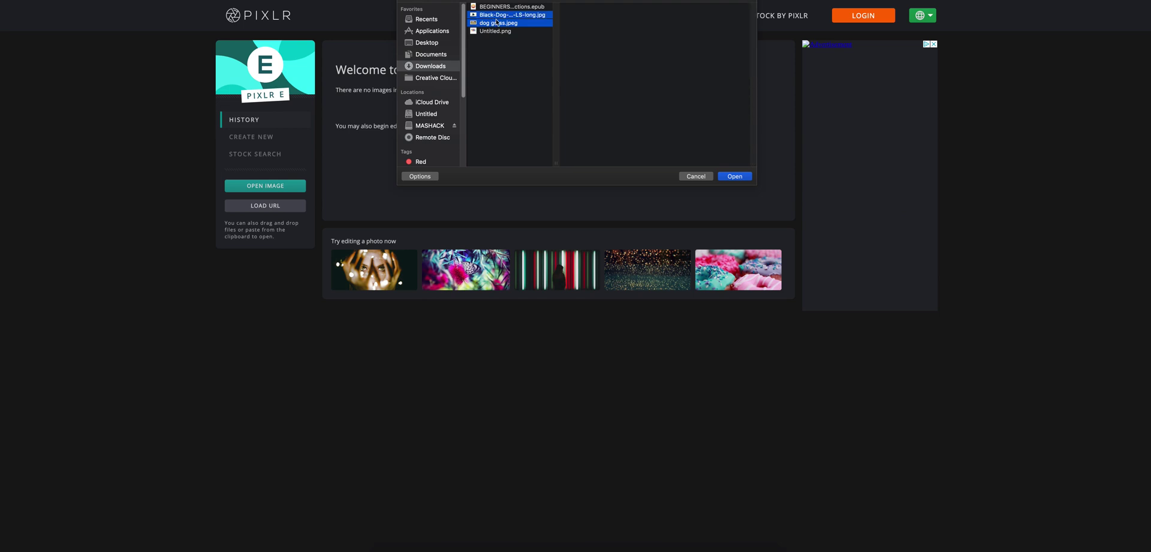
{"action": "left_click", "coordinate": [737, 176]}
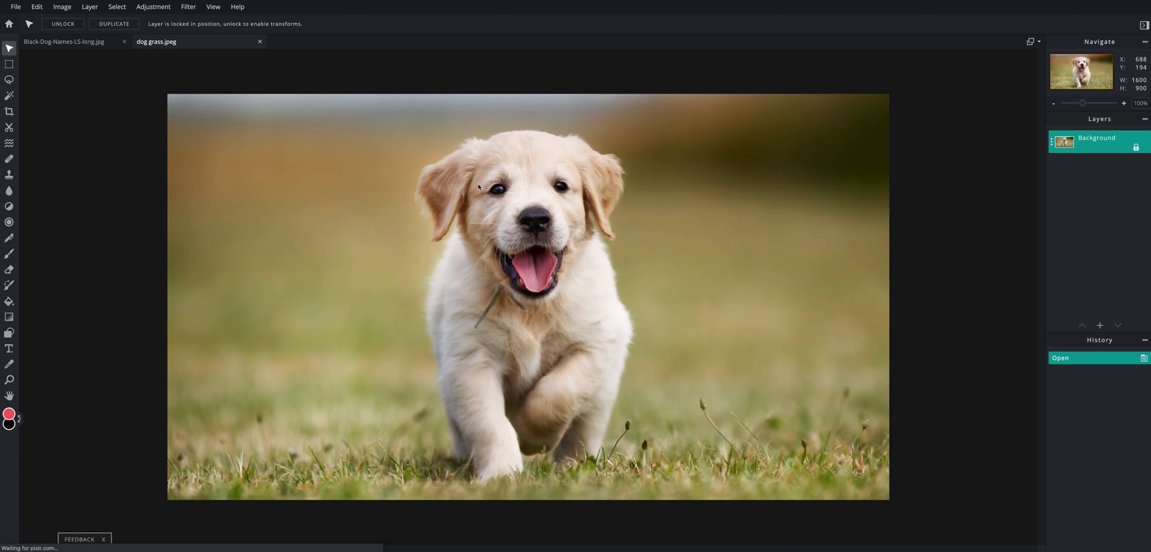
{"action": "left_click", "coordinate": [91, 42]}
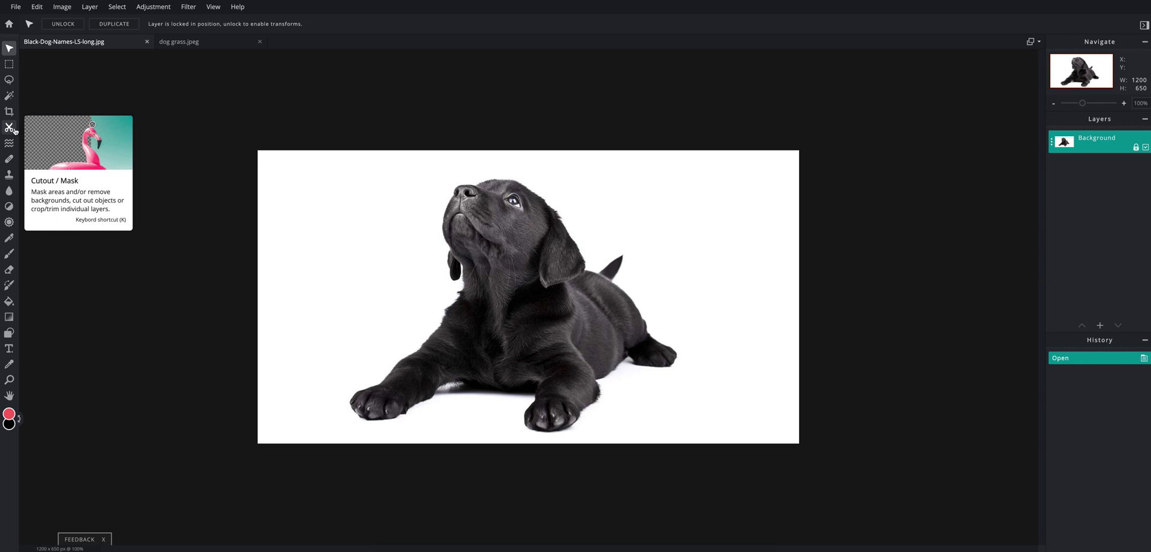
Try to cut out the black dog automatically with the AI mask of the Cutout tool.
{"action": "left_click", "coordinate": [10, 128]}
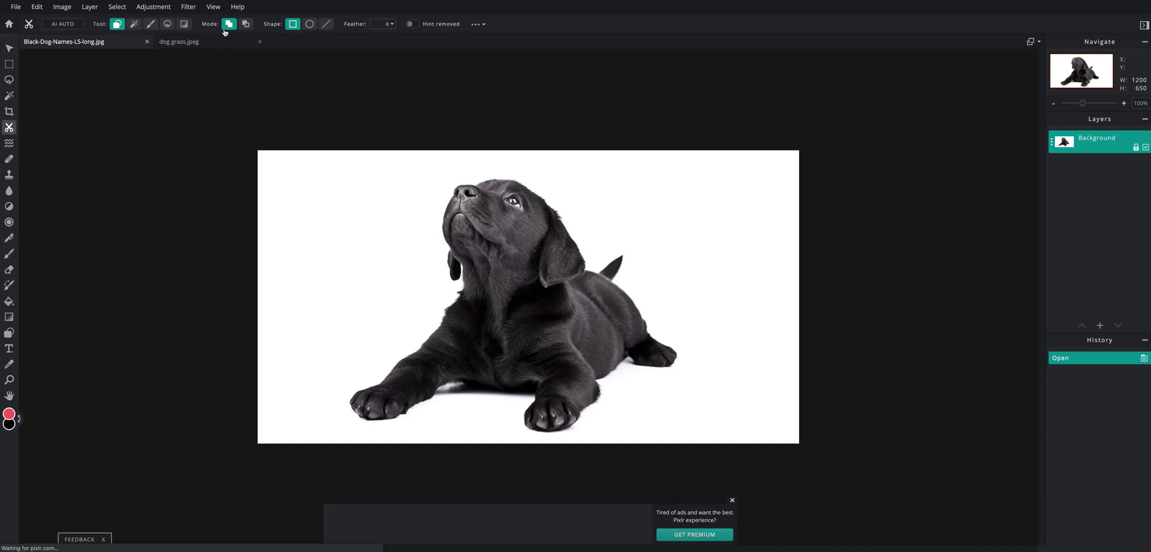
{"action": "left_click", "coordinate": [68, 27]}
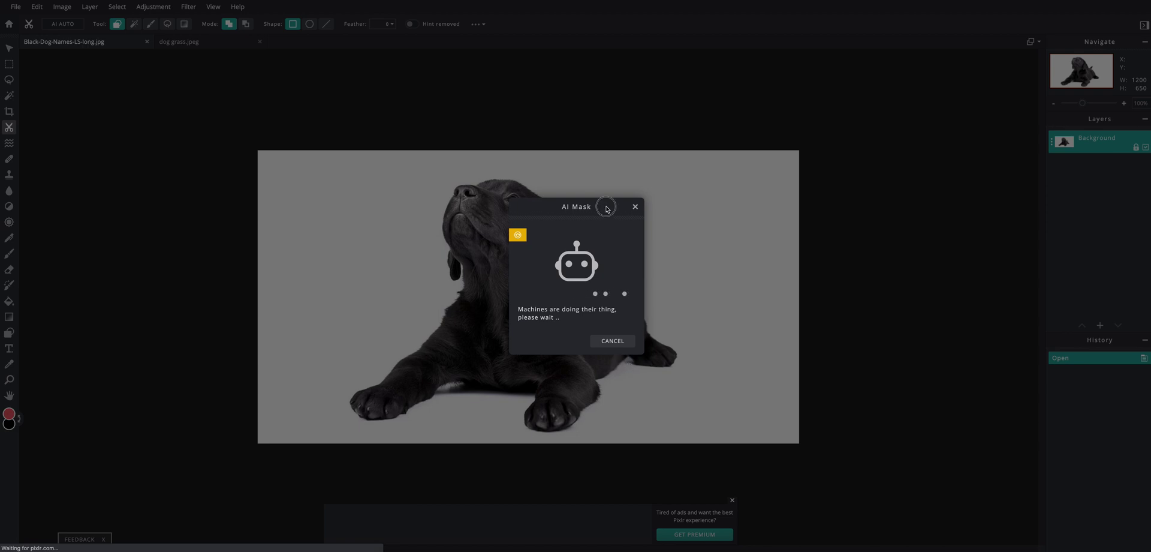
{"action": "left_click_drag", "start_coordinate": [610, 208], "coordinate": [254, 153]}
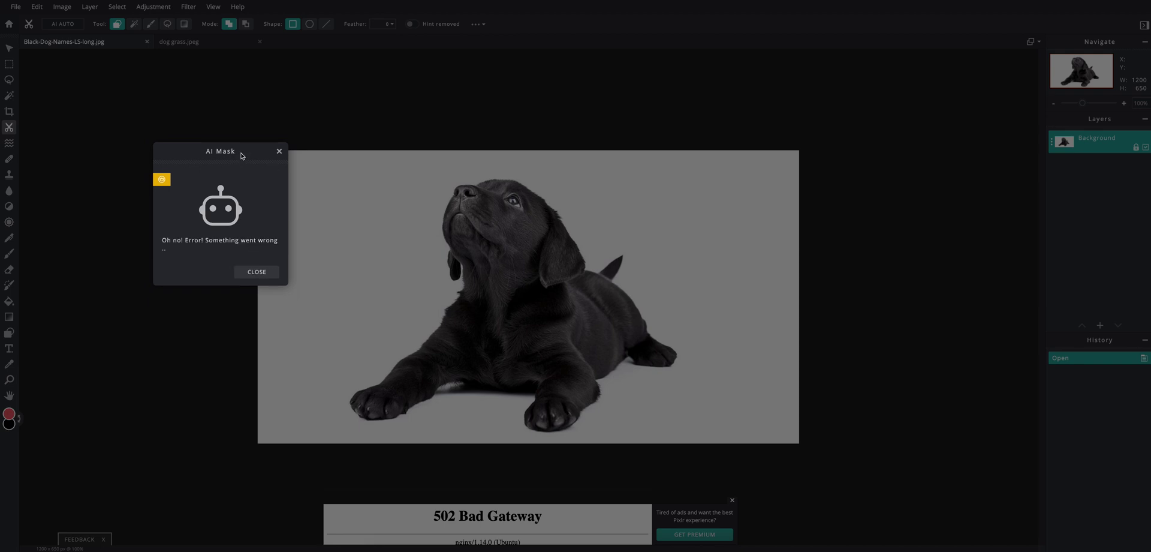
{"action": "left_click", "coordinate": [257, 273]}
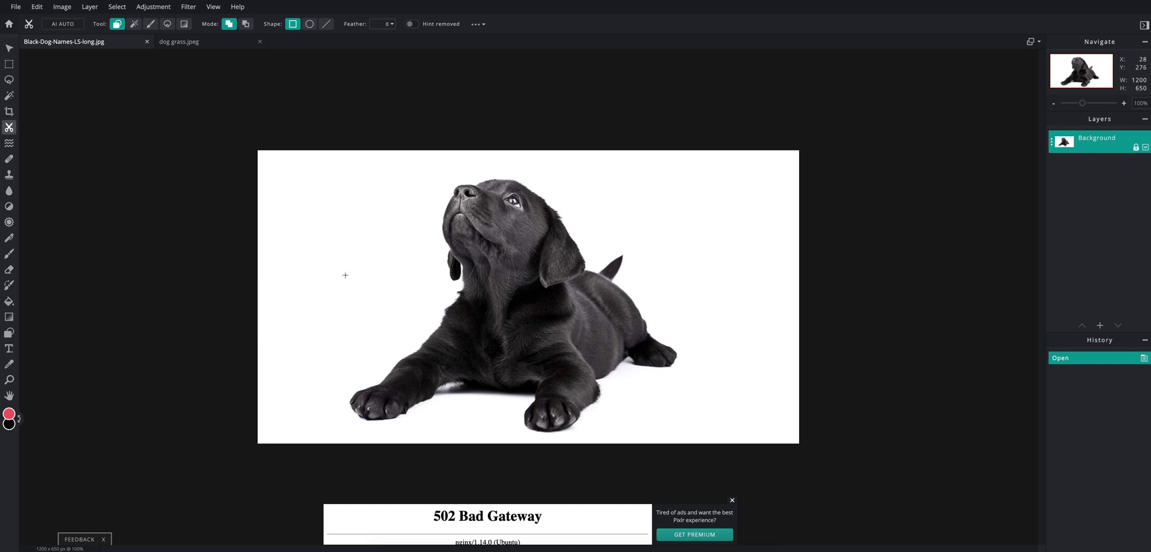
Select the white background around the black dog with the Wand Select tool at tolerance 32.
{"action": "left_click", "coordinate": [10, 96]}
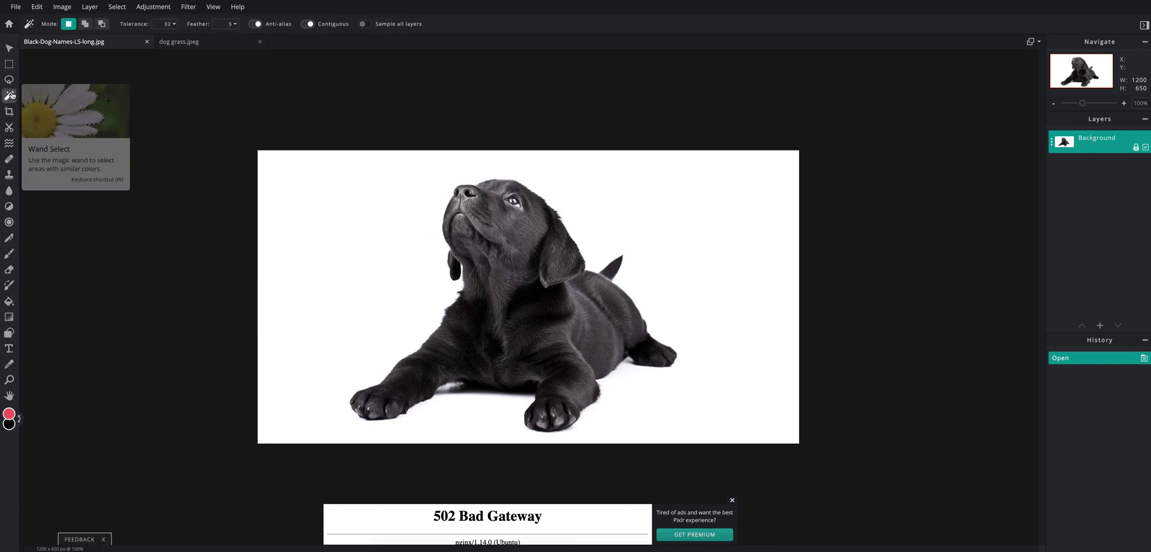
{"action": "left_click", "coordinate": [355, 231]}
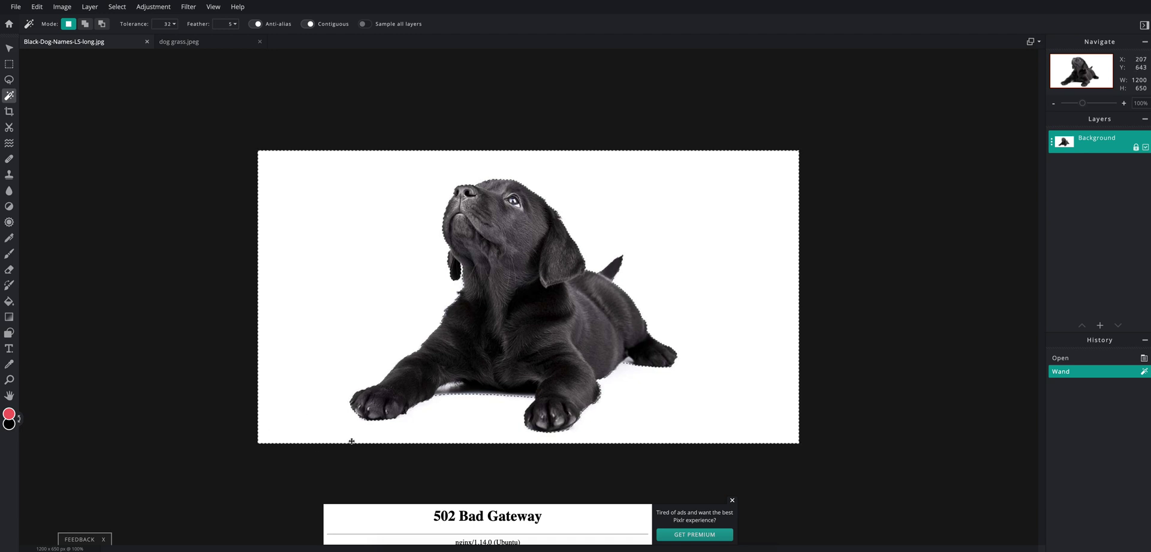
{"action": "scroll", "coordinate": [408, 278], "scroll_direction": "up", "scroll_amount": 5}
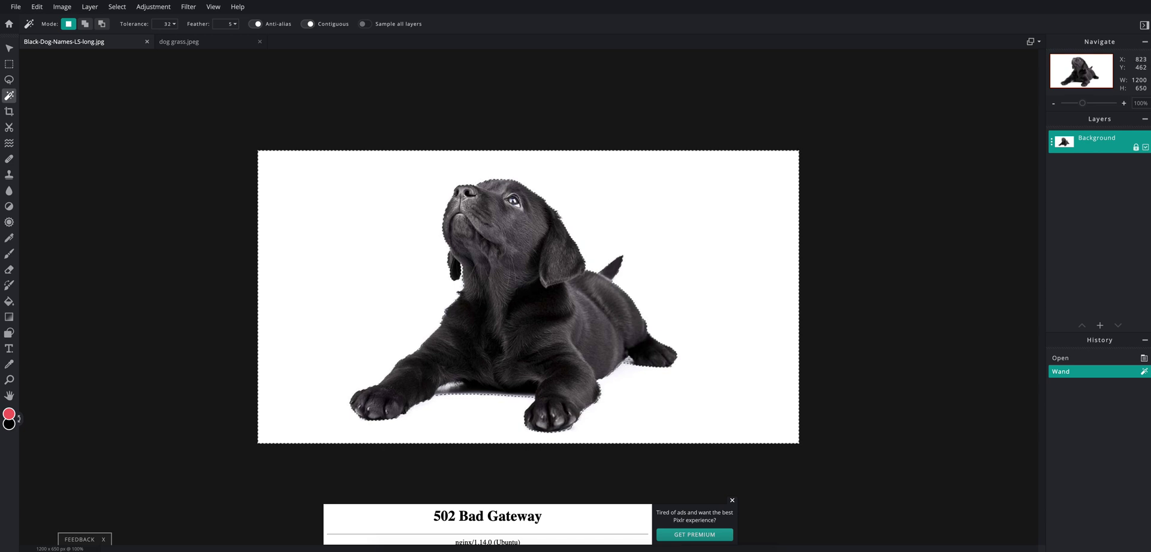
{"action": "left_click", "coordinate": [634, 370]}
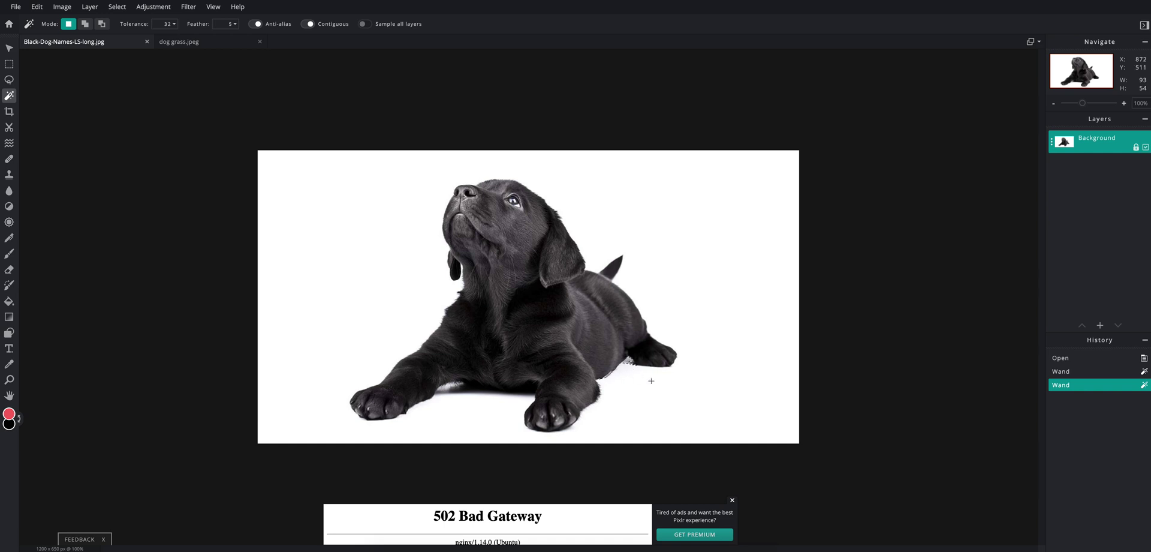
{"action": "left_click", "coordinate": [696, 267]}
Add the pale leftover areas beside the hind paw and beneath the chest to the background selection.
{"action": "key", "text": "shift"}
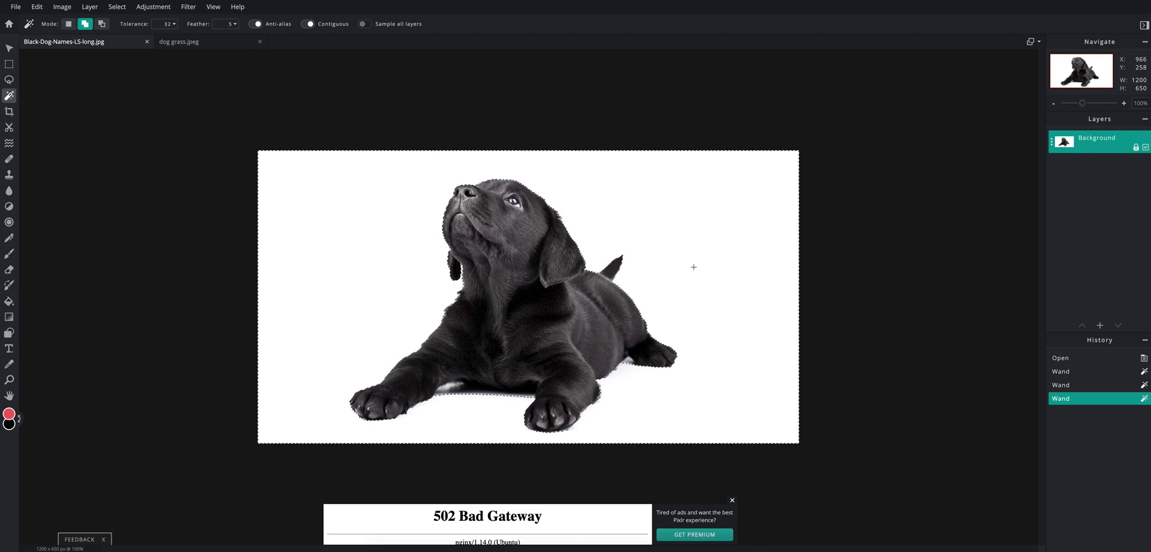
{"action": "left_click", "coordinate": [632, 362]}
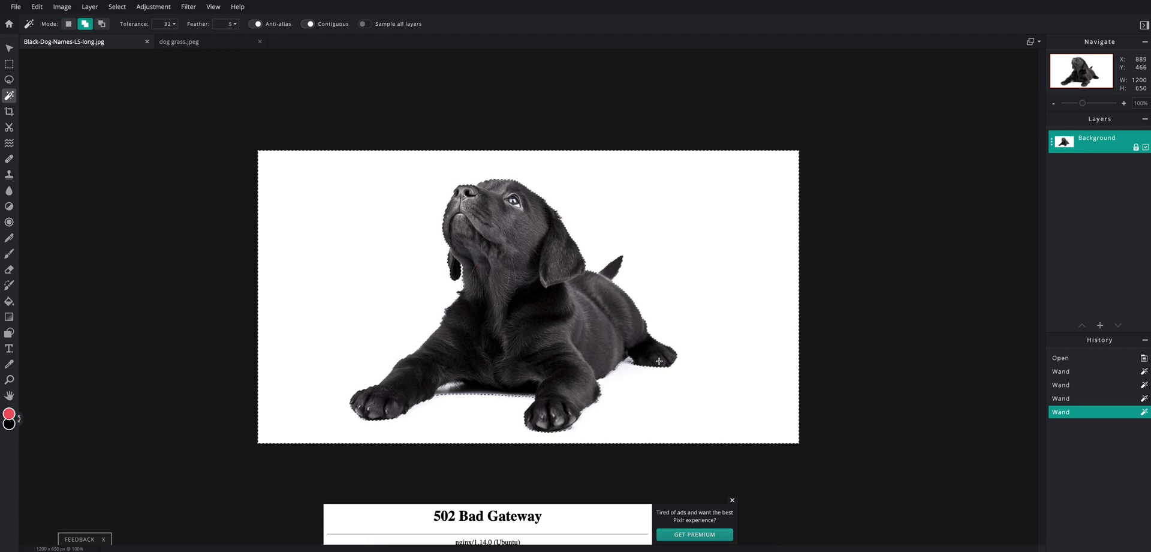
{"action": "left_click", "coordinate": [447, 389]}
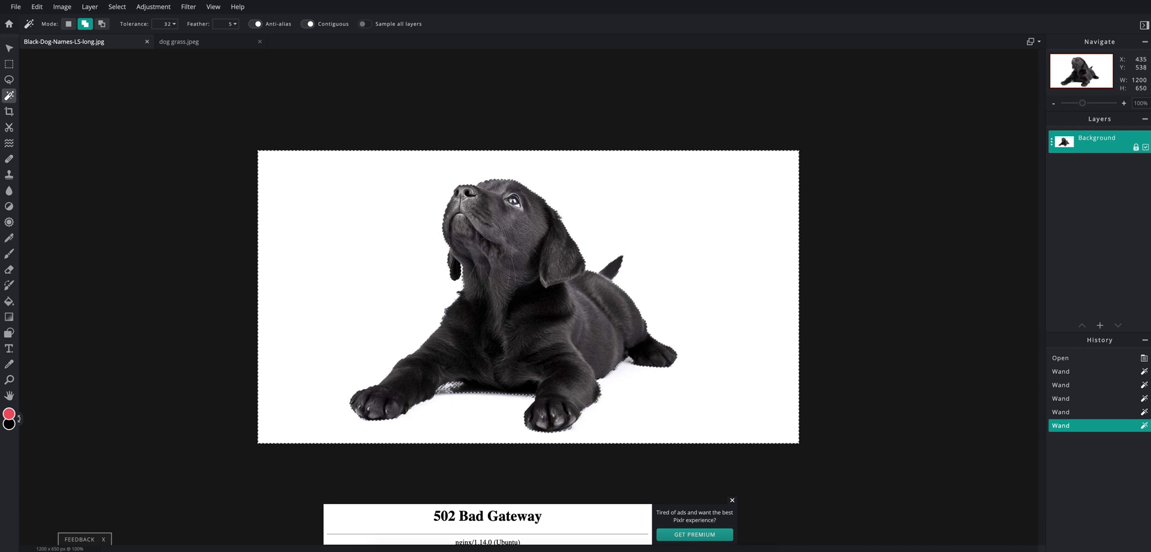
{"action": "left_click", "coordinate": [462, 382]}
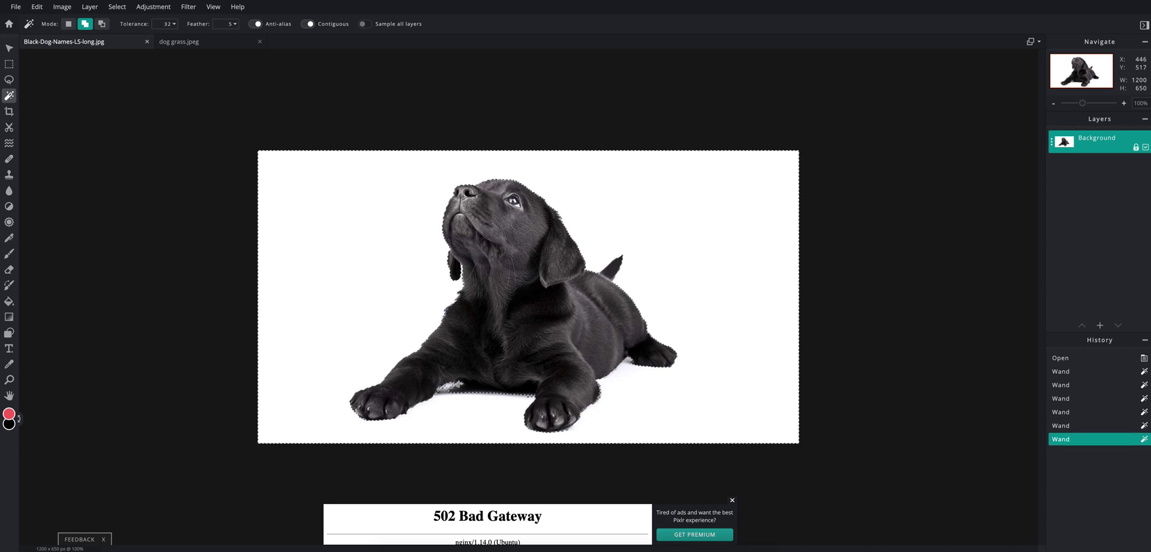
{"action": "left_click", "coordinate": [448, 390]}
{"action": "left_click", "coordinate": [444, 388]}
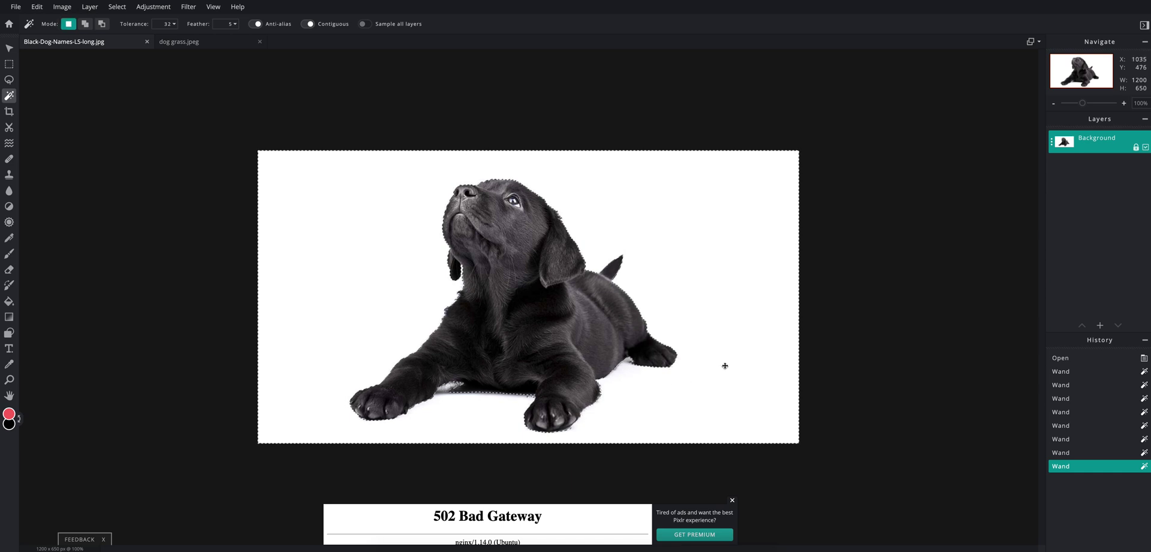
Try clearing and deselecting the white background, and undo back to the completed wand selection.
{"action": "key", "text": "Delete"}
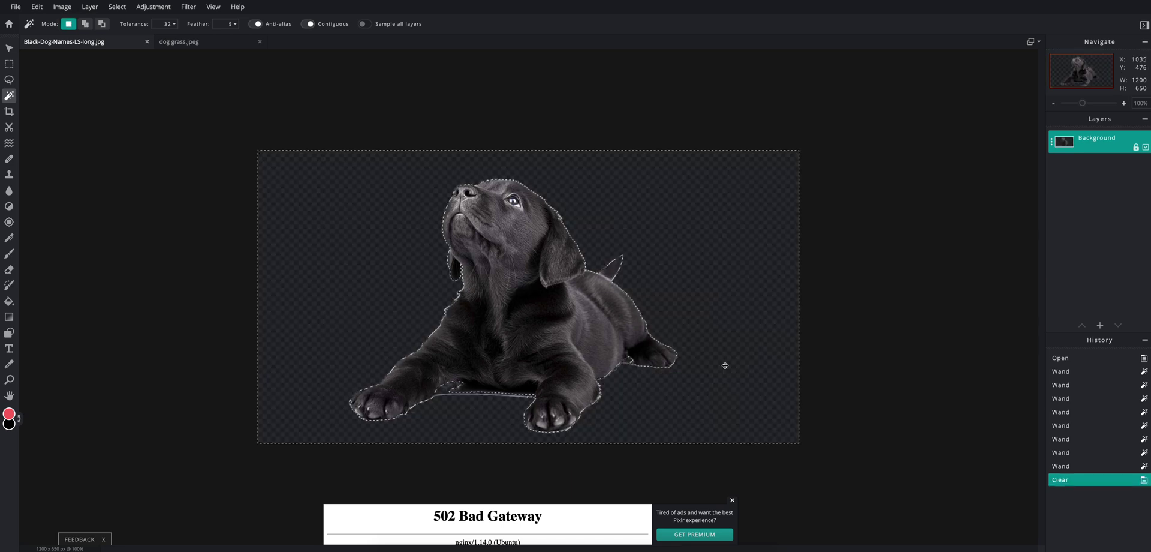
{"action": "left_click_drag", "start_coordinate": [640, 399], "coordinate": [641, 399]}
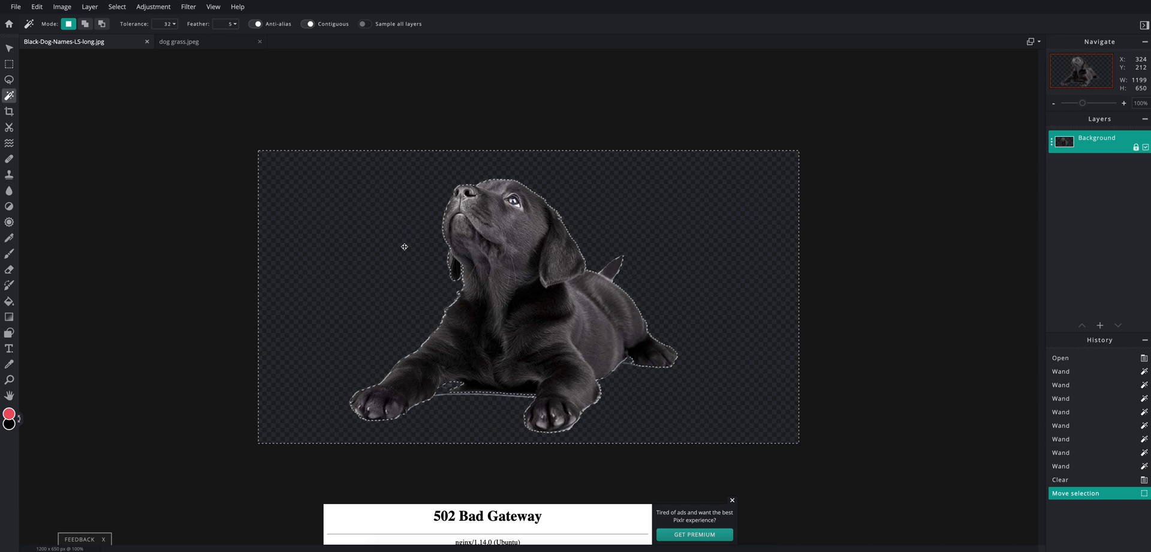
{"action": "key", "text": "ctrl+d"}
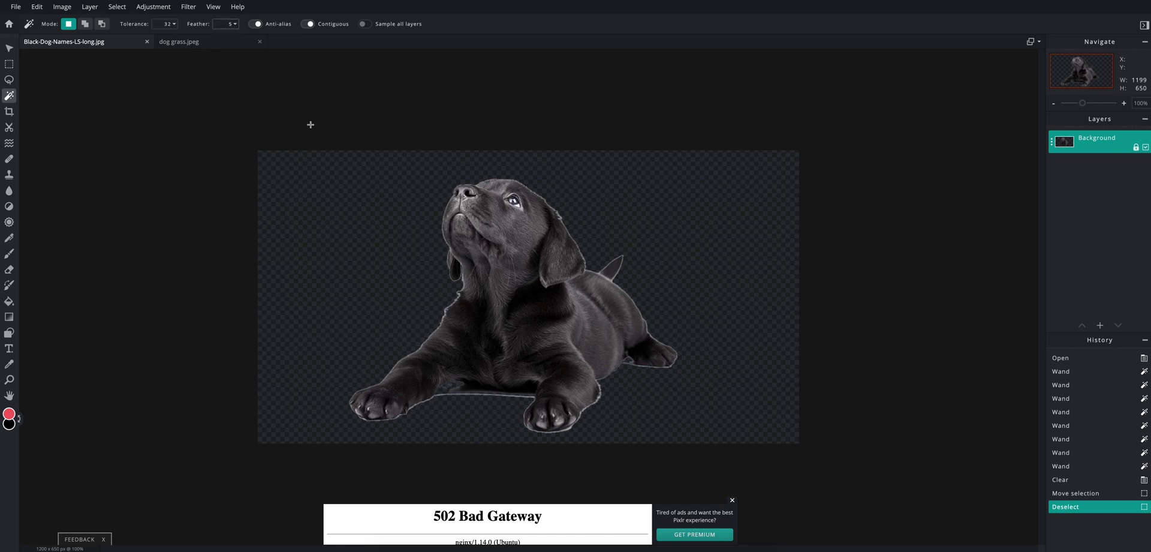
{"action": "key", "text": "ctrl+z"}
{"action": "key", "text": "ctrl+z"}
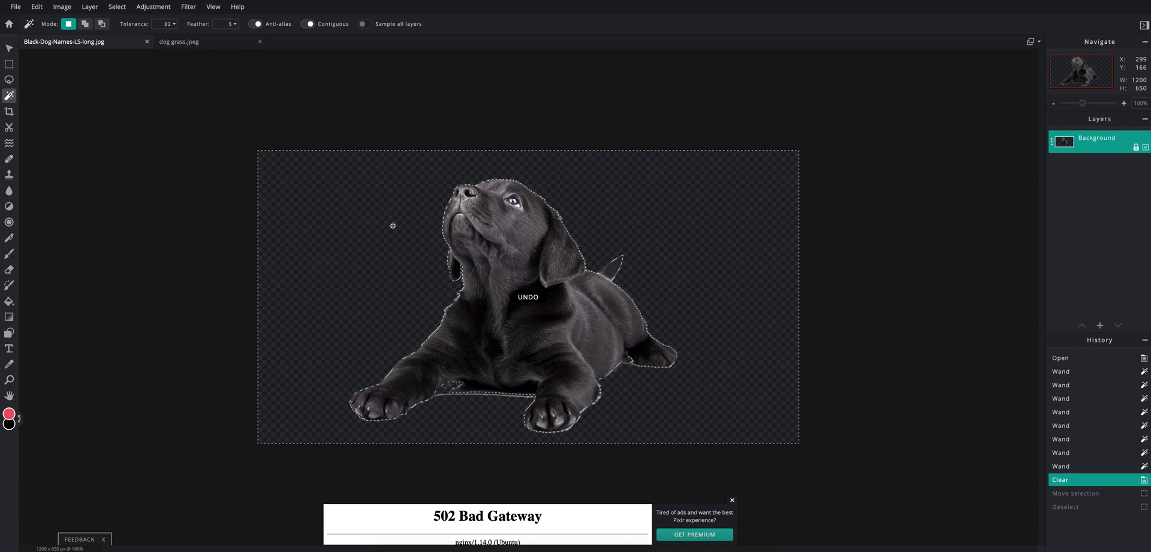
{"action": "key", "text": "ctrl+z"}
Set the wand's feather to 0, delete the selected white background and deselect.
{"action": "left_click", "coordinate": [235, 24]}
{"action": "left_click_drag", "start_coordinate": [162, 41], "coordinate": [154, 40]}
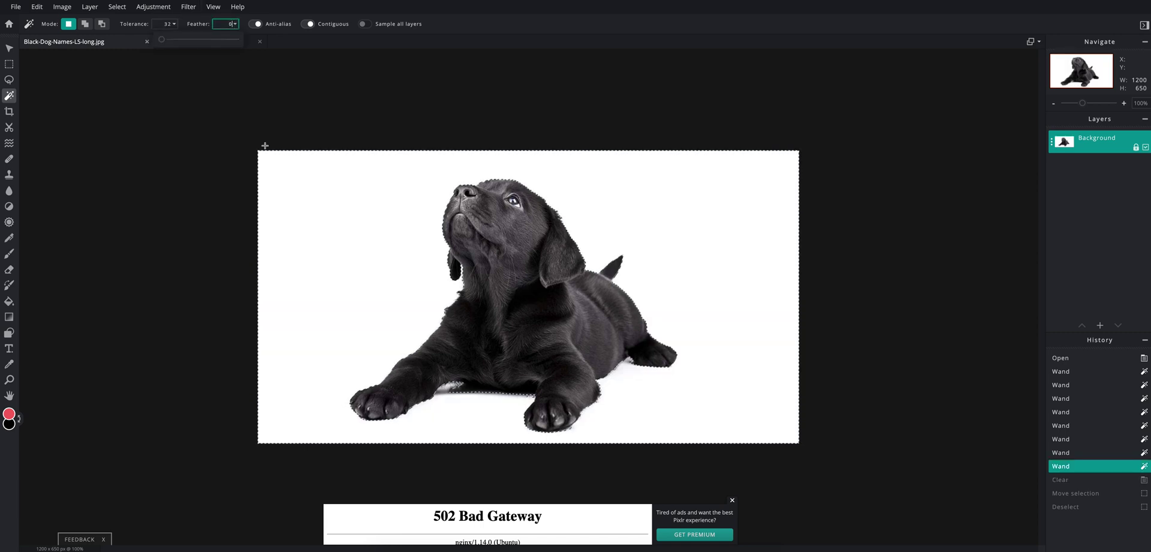
{"action": "key", "text": "Delete"}
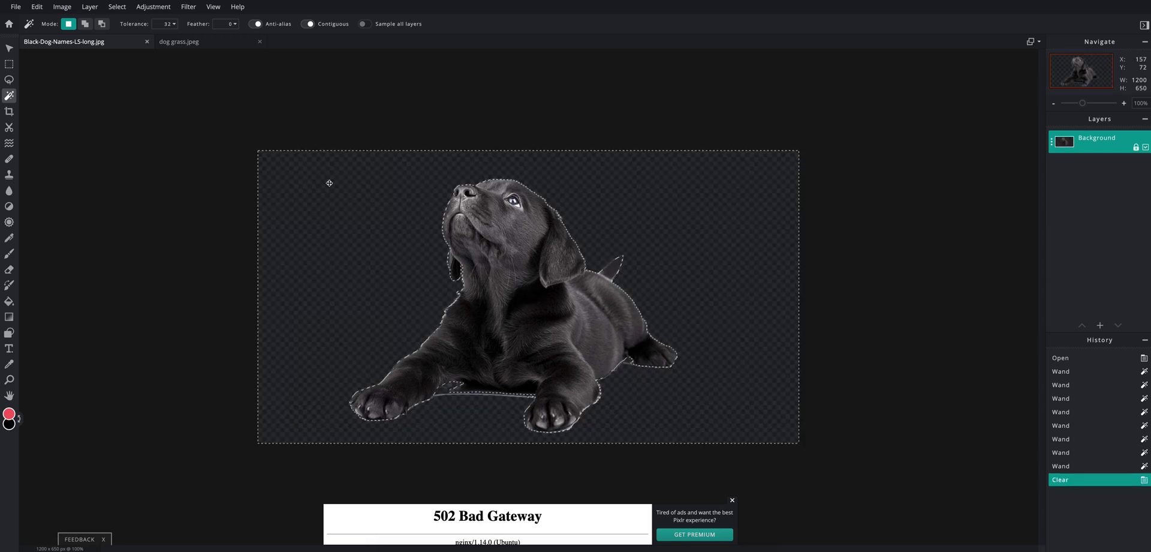
{"action": "key", "text": "ctrl+d"}
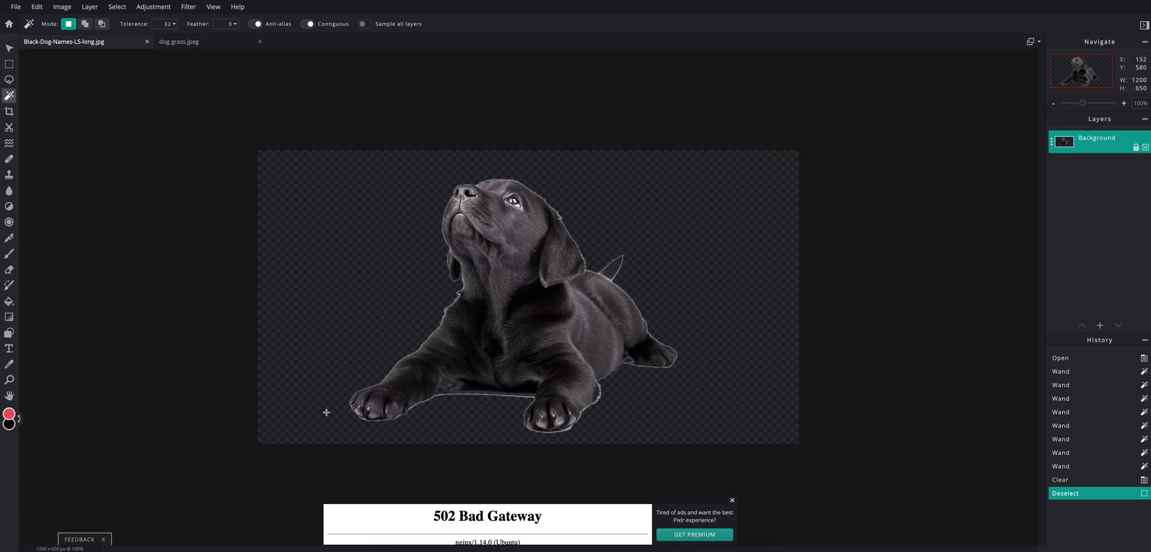
{"action": "scroll", "coordinate": [484, 384], "scroll_direction": "up", "scroll_amount": 5}
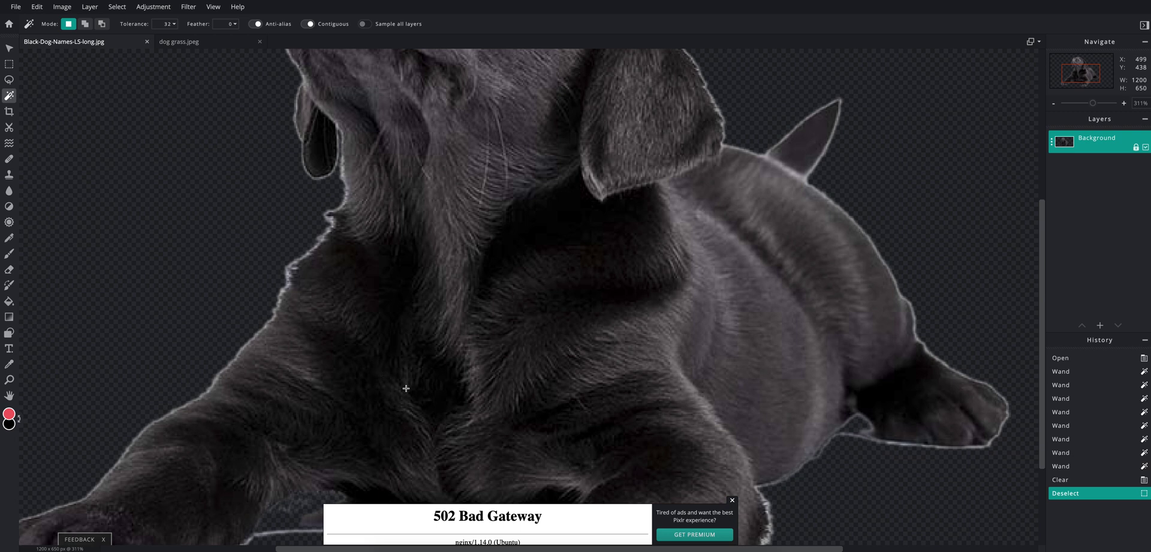
{"action": "left_click", "coordinate": [406, 389]}
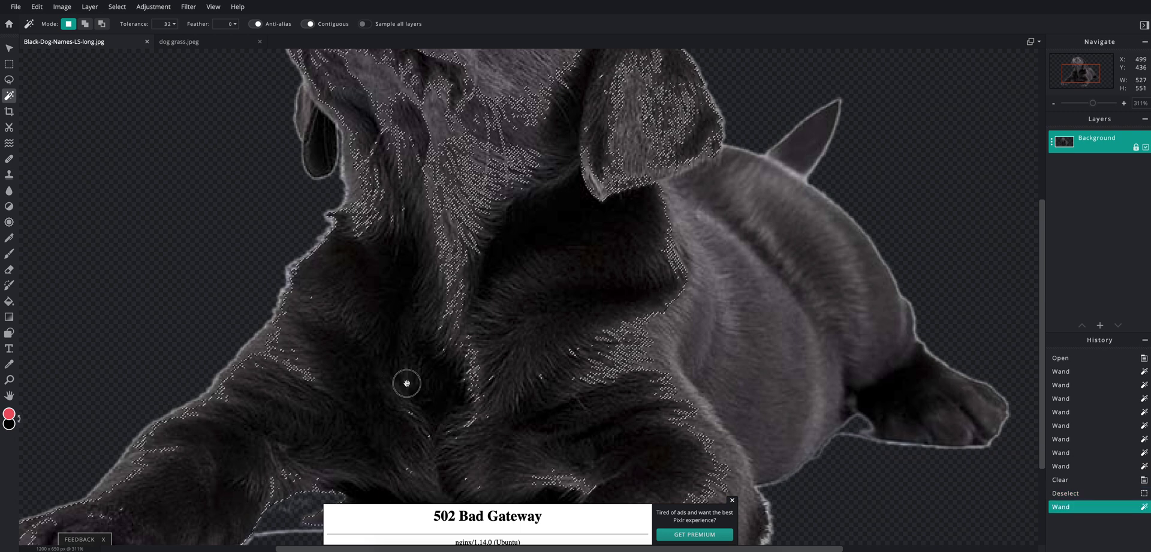
{"action": "left_click", "coordinate": [146, 258]}
{"action": "key", "text": "ctrl+d"}
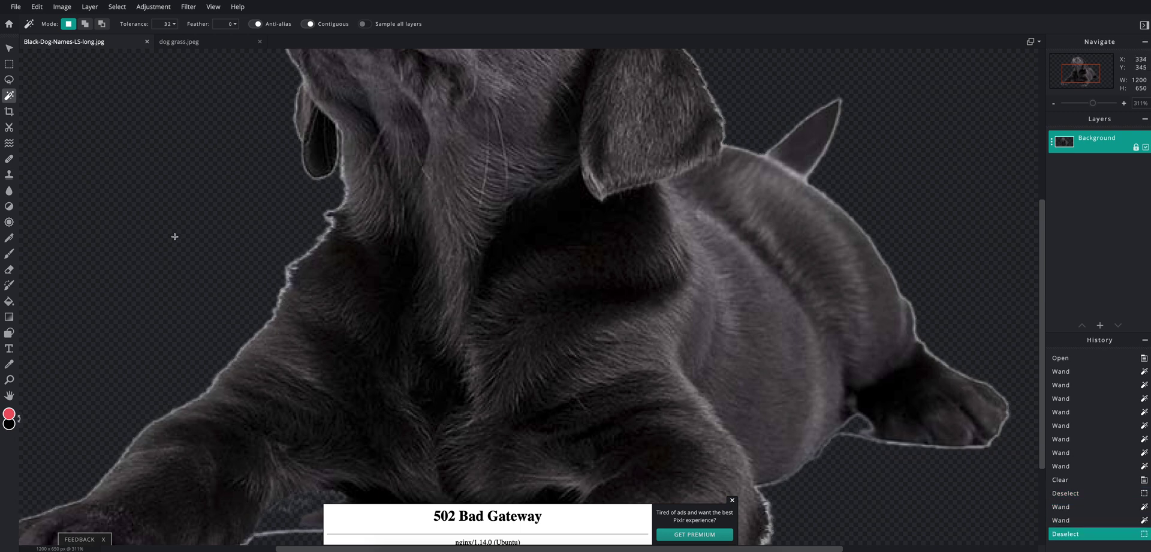
Mask out a small rectangular piece of the light fringe beneath the dog's chest with the Cutout tool's shape mask.
{"action": "left_click_drag", "start_coordinate": [401, 339], "coordinate": [385, 198]}
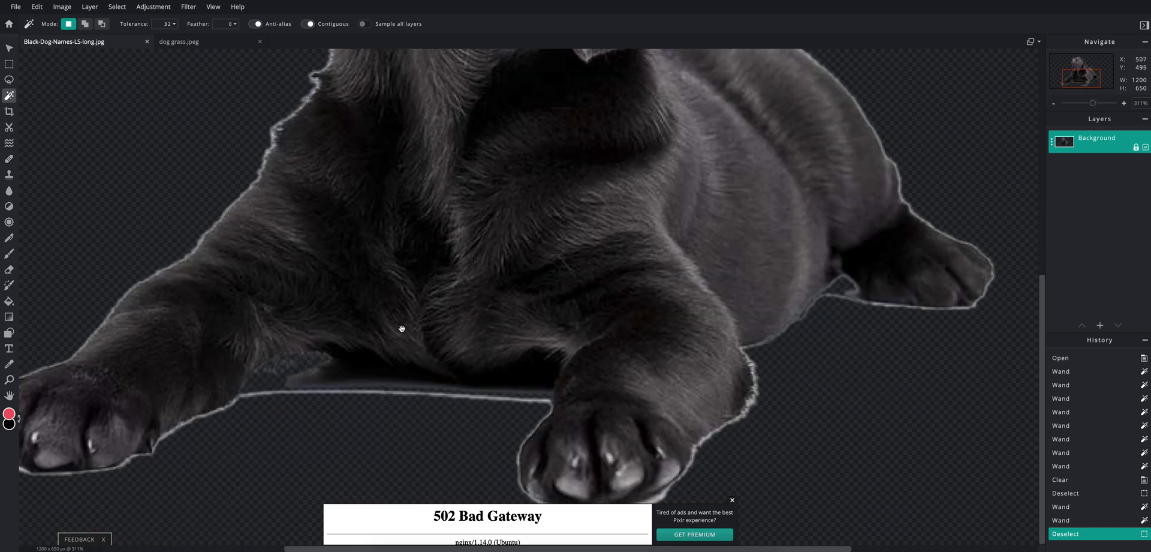
{"action": "left_click_drag", "start_coordinate": [403, 354], "coordinate": [423, 357]}
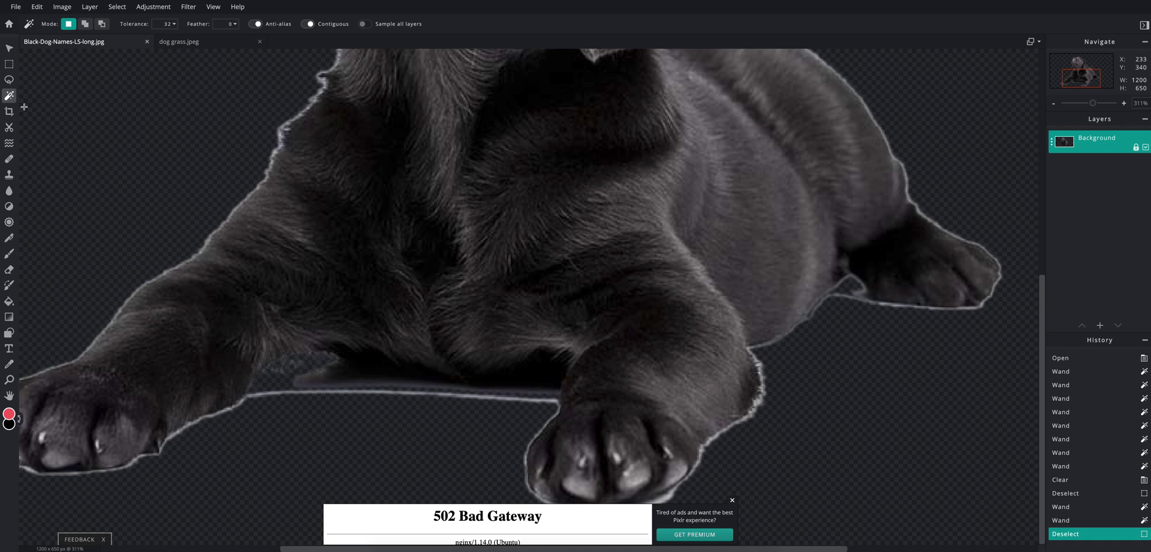
{"action": "left_click", "coordinate": [9, 127]}
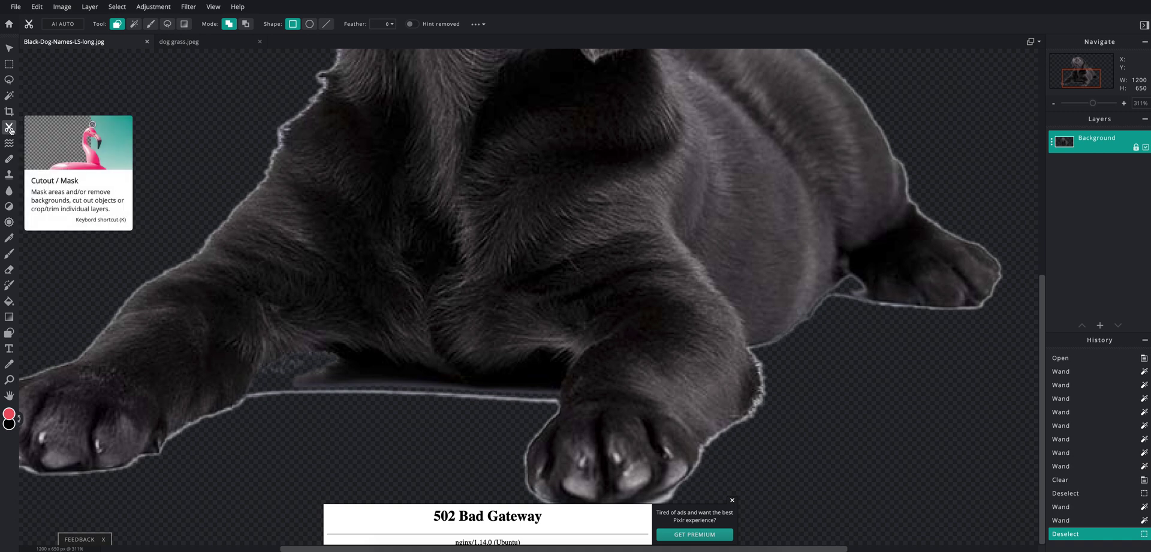
{"action": "left_click", "coordinate": [245, 26]}
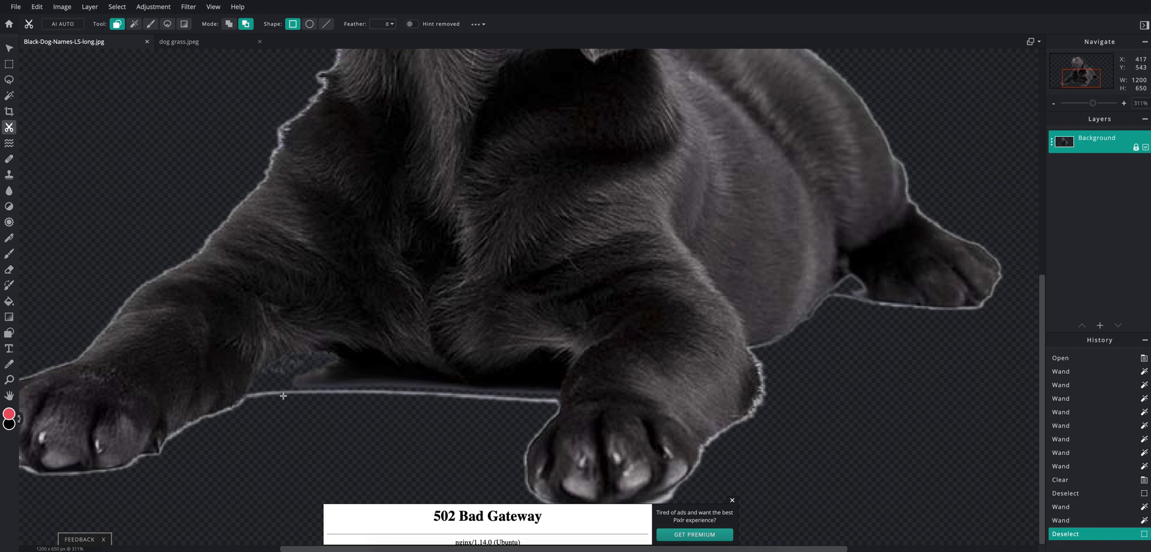
{"action": "left_click_drag", "start_coordinate": [292, 390], "coordinate": [310, 394]}
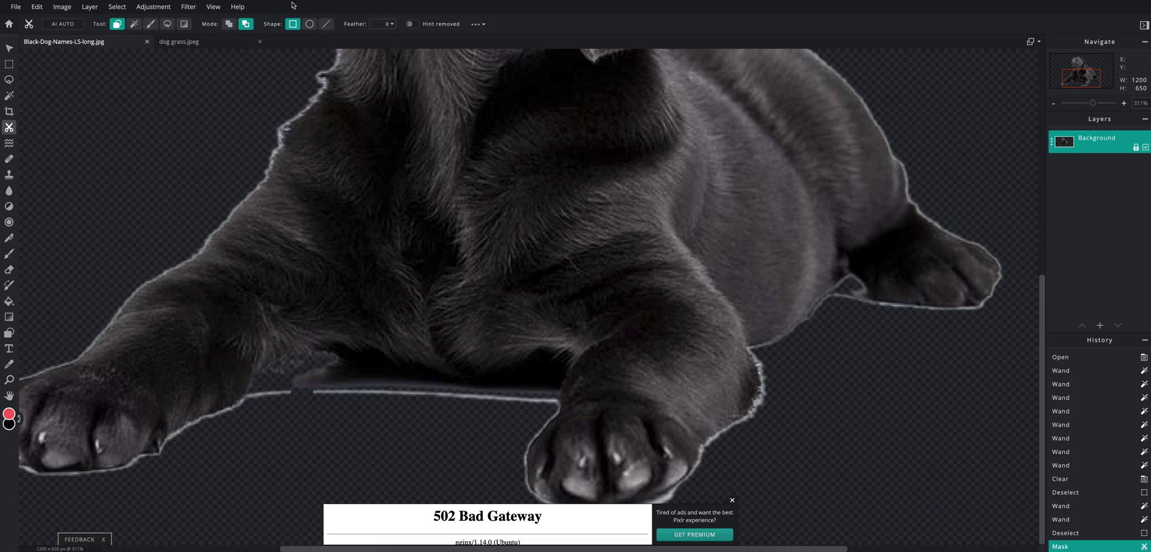
Brush out the light fringe beneath the chest, beside the hind paw and along the outstretched foreleg with the Cutout tool's draw mask.
{"action": "left_click", "coordinate": [151, 25]}
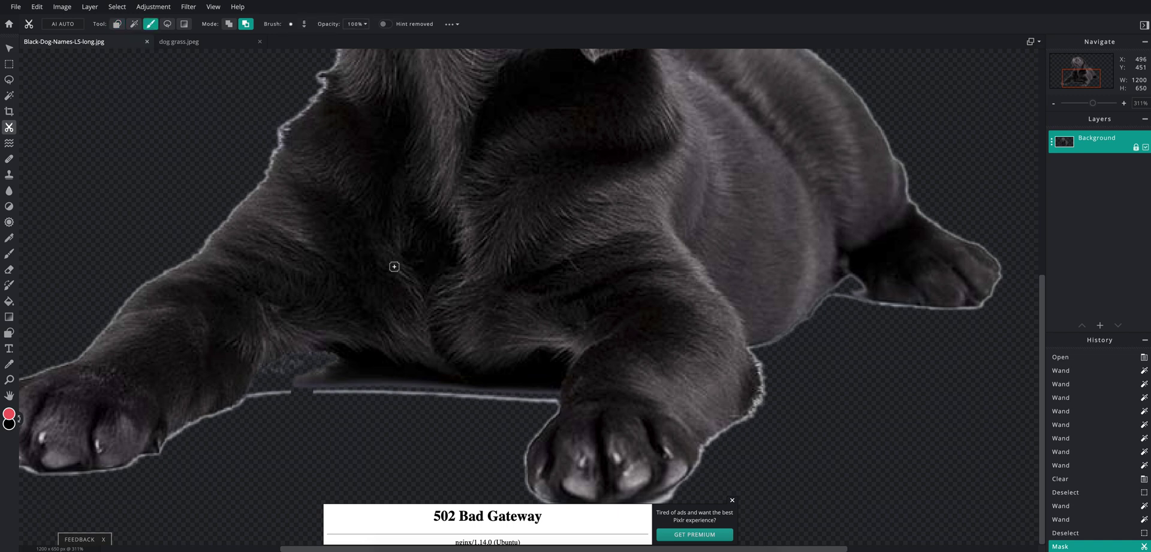
{"action": "mouse_move", "coordinate": [286, 393]}
{"action": "left_mouse_down"}
{"action": "mouse_move", "coordinate": [260, 396]}
{"action": "mouse_move", "coordinate": [306, 375]}
{"action": "mouse_move", "coordinate": [316, 392]}
{"action": "mouse_move", "coordinate": [313, 374]}
{"action": "mouse_move", "coordinate": [326, 389]}
{"action": "mouse_move", "coordinate": [355, 391]}
{"action": "mouse_move", "coordinate": [312, 377]}
{"action": "mouse_move", "coordinate": [453, 392]}
{"action": "mouse_move", "coordinate": [395, 402]}
{"action": "mouse_move", "coordinate": [356, 395]}
{"action": "mouse_move", "coordinate": [544, 400]}
{"action": "mouse_move", "coordinate": [470, 400]}
{"action": "left_mouse_up"}
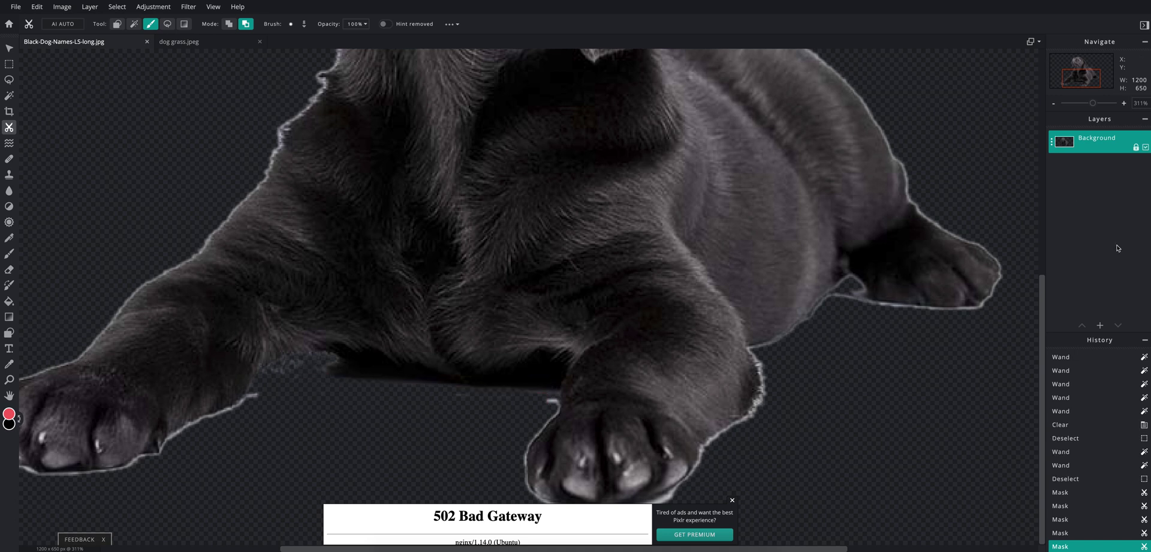
{"action": "mouse_move", "coordinate": [851, 287]}
{"action": "left_mouse_down"}
{"action": "mouse_move", "coordinate": [868, 307]}
{"action": "mouse_move", "coordinate": [833, 310]}
{"action": "left_mouse_up"}
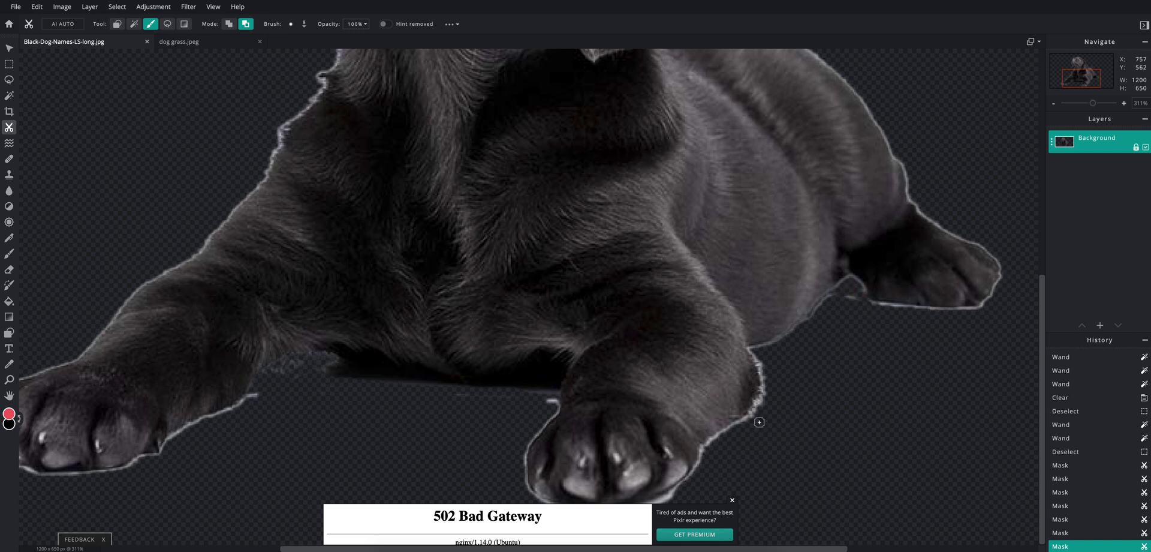
{"action": "left_click_drag", "start_coordinate": [262, 393], "coordinate": [165, 449]}
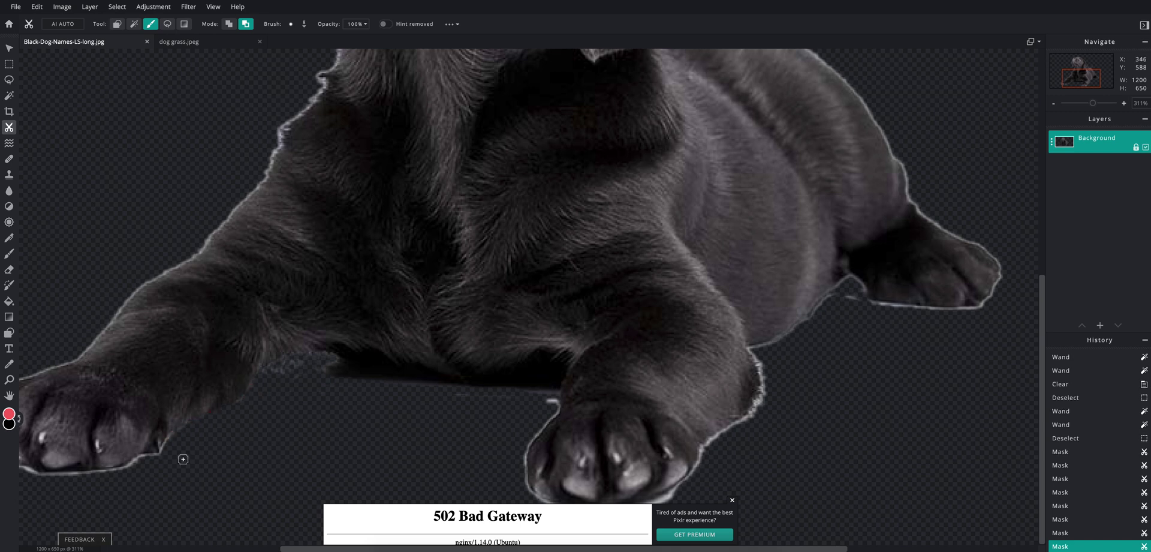
{"action": "scroll", "coordinate": [328, 435], "scroll_direction": "up", "scroll_amount": 3}
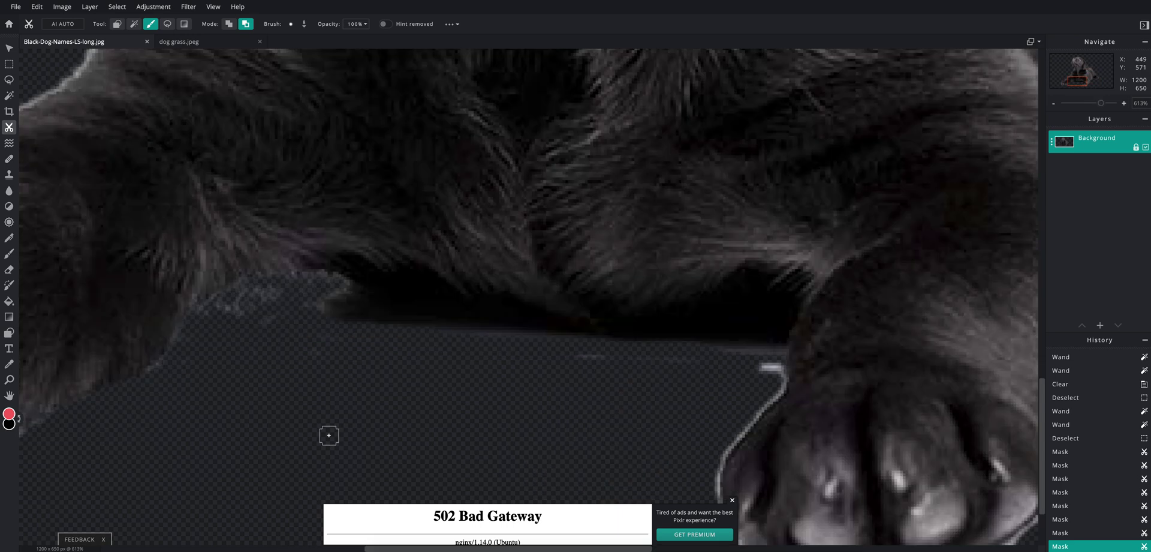
{"action": "scroll", "coordinate": [328, 435], "scroll_direction": "down", "scroll_amount": 3}
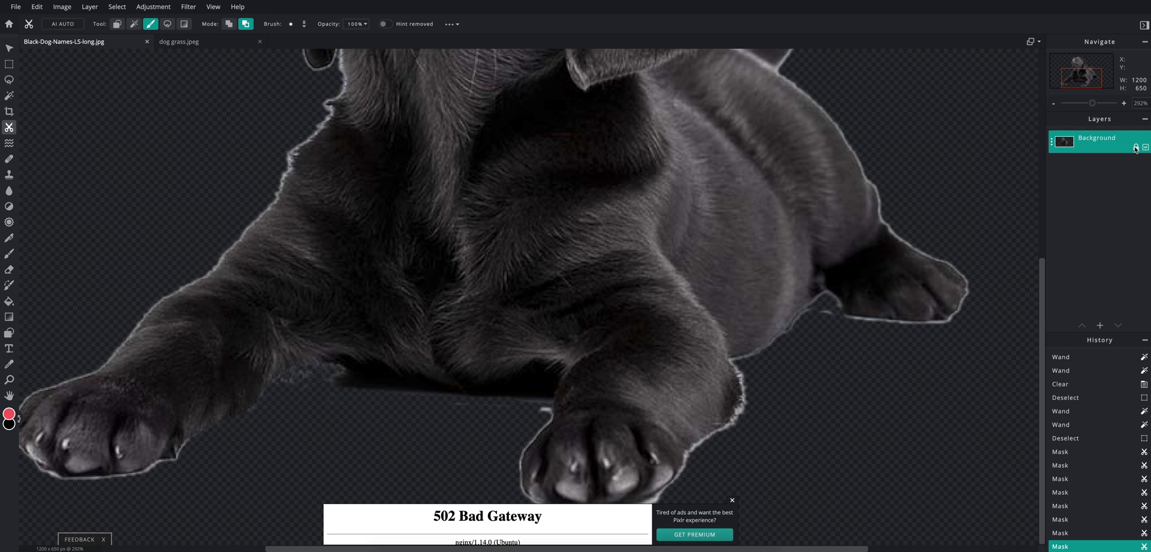
Add an empty layer, unlock the Background layer and place the new layer beneath it.
{"action": "left_click", "coordinate": [1102, 326]}
{"action": "left_click", "coordinate": [149, 225]}
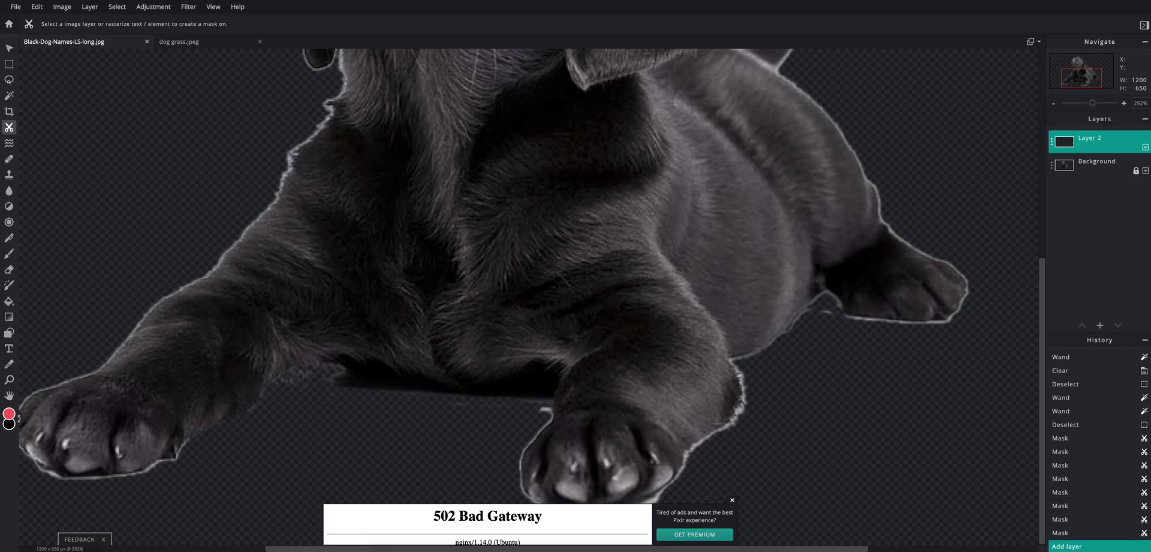
{"action": "left_click", "coordinate": [1137, 174]}
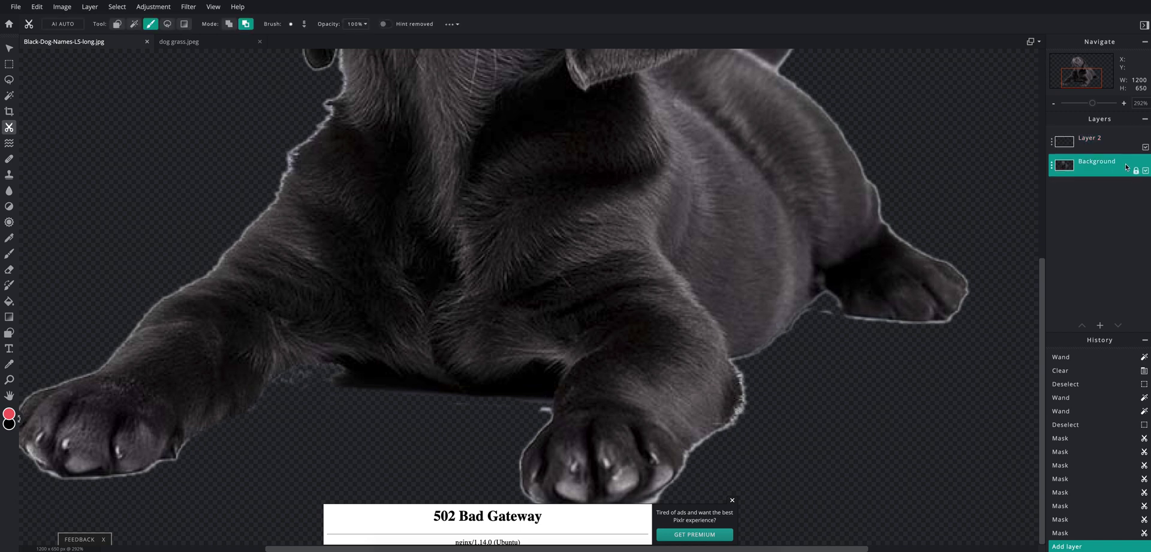
{"action": "left_click", "coordinate": [1126, 167]}
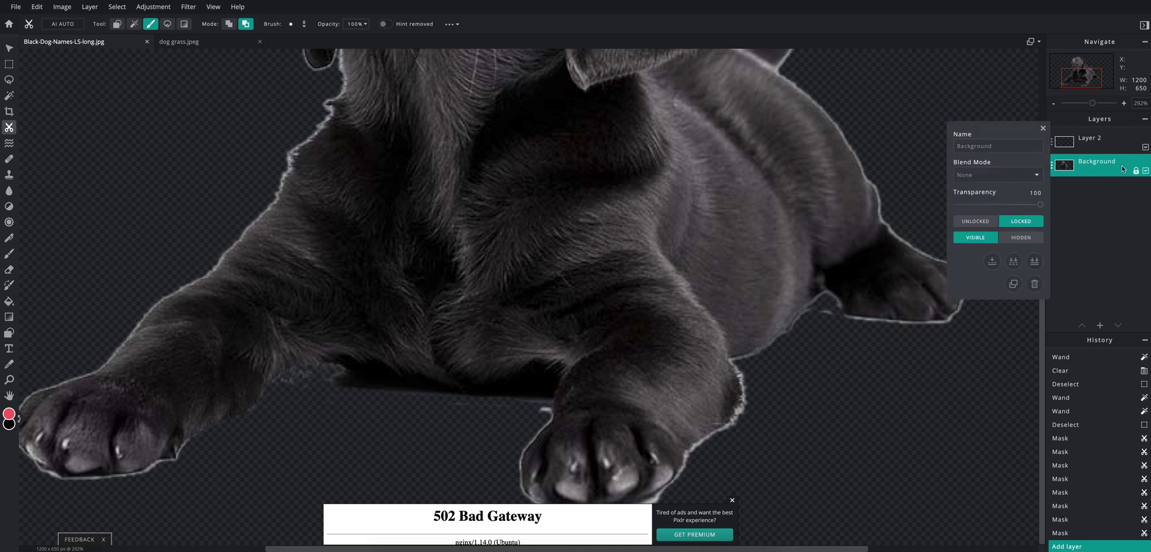
{"action": "left_click", "coordinate": [986, 233]}
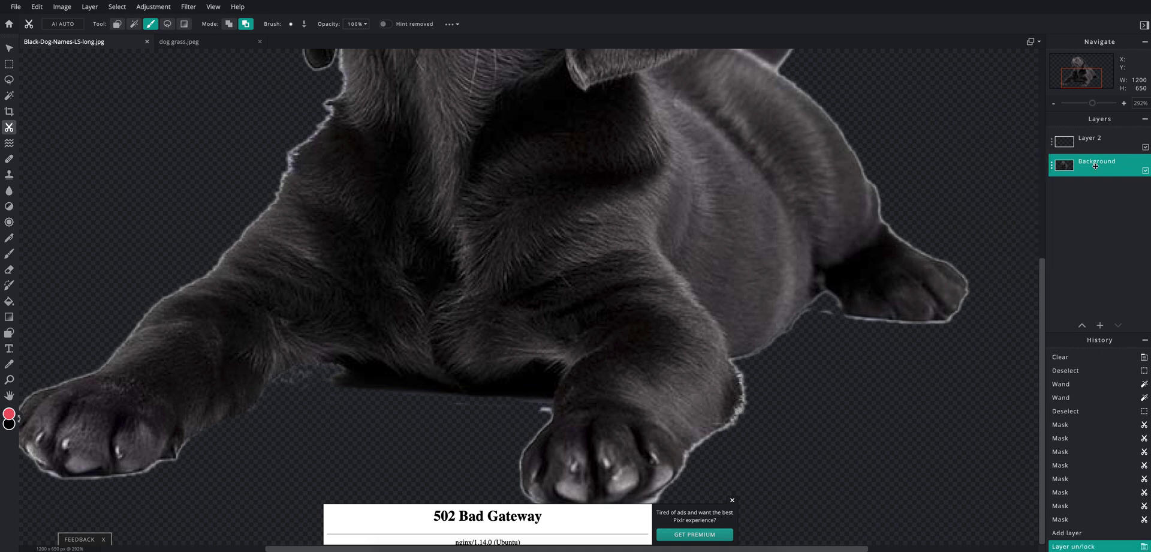
{"action": "left_click_drag", "start_coordinate": [1105, 139], "coordinate": [1101, 161]}
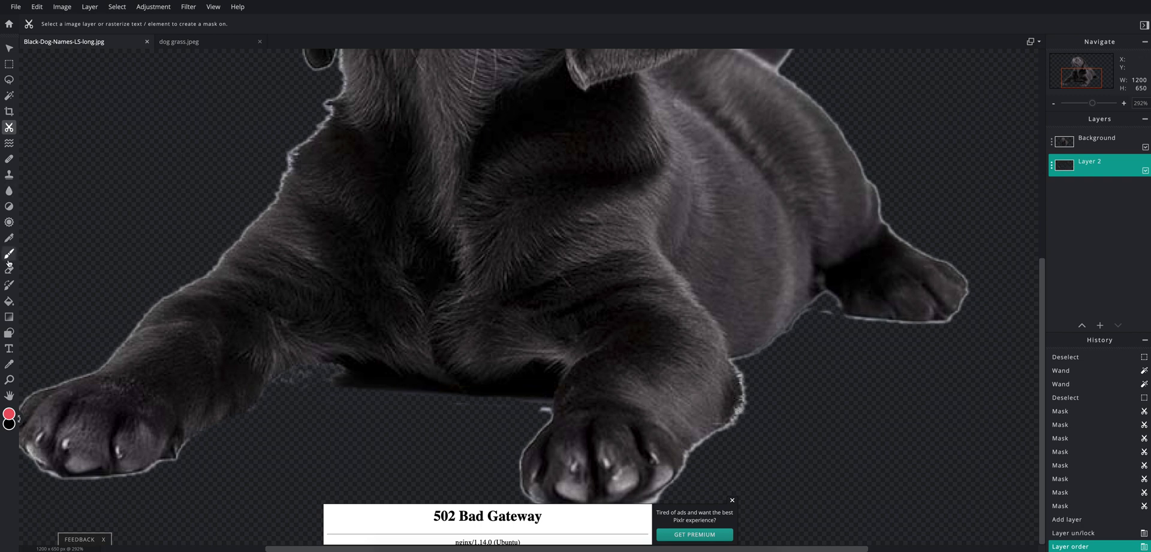
Choose a red foreground colour and fill Layer 2 with it.
{"action": "left_click", "coordinate": [8, 302]}
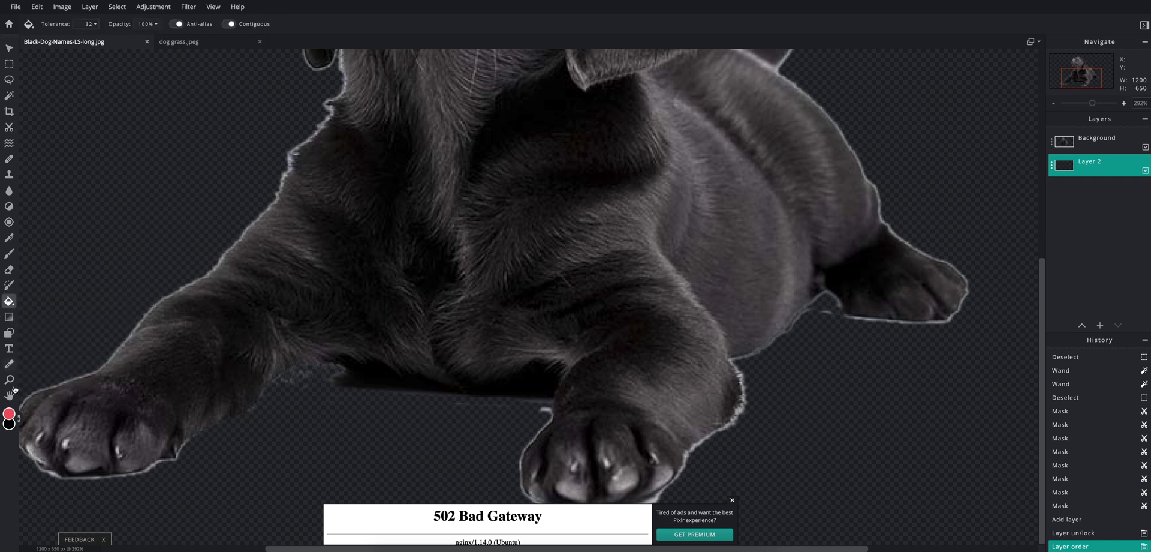
{"action": "left_click", "coordinate": [9, 413]}
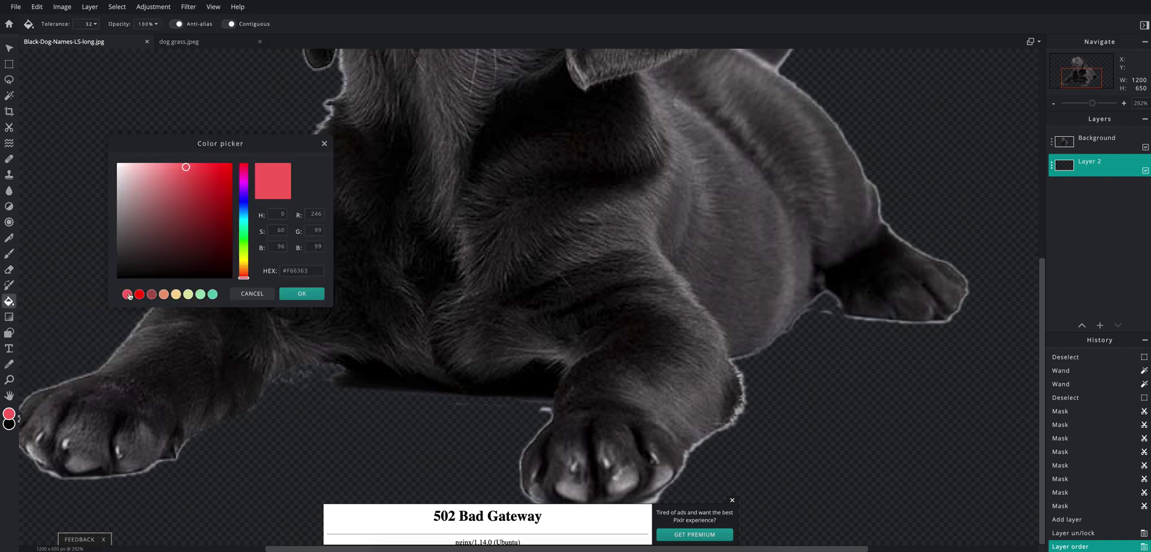
{"action": "mouse_move", "coordinate": [191, 174]}
{"action": "left_mouse_down"}
{"action": "mouse_move", "coordinate": [239, 180]}
{"action": "mouse_move", "coordinate": [241, 208]}
{"action": "mouse_move", "coordinate": [237, 176]}
{"action": "mouse_move", "coordinate": [208, 183]}
{"action": "mouse_move", "coordinate": [189, 166]}
{"action": "left_mouse_up"}
{"action": "left_click", "coordinate": [303, 294]}
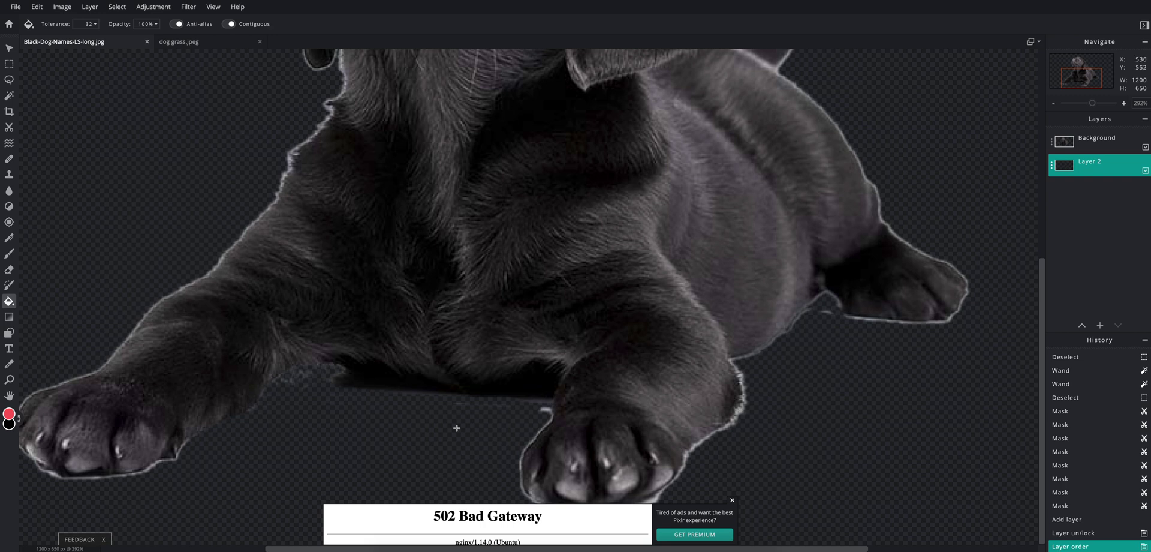
{"action": "left_click", "coordinate": [922, 158]}
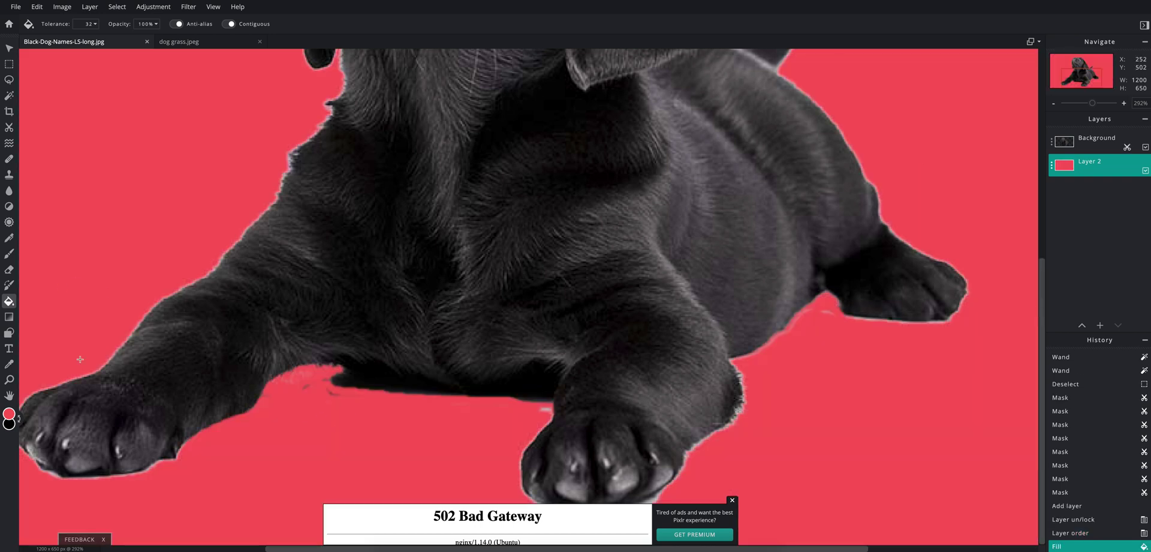
On the Background layer, brush out the leftover specks between the front legs and beneath the chest with the Cutout draw mask in remove mode.
{"action": "left_click", "coordinate": [9, 379]}
{"action": "left_click", "coordinate": [373, 405]}
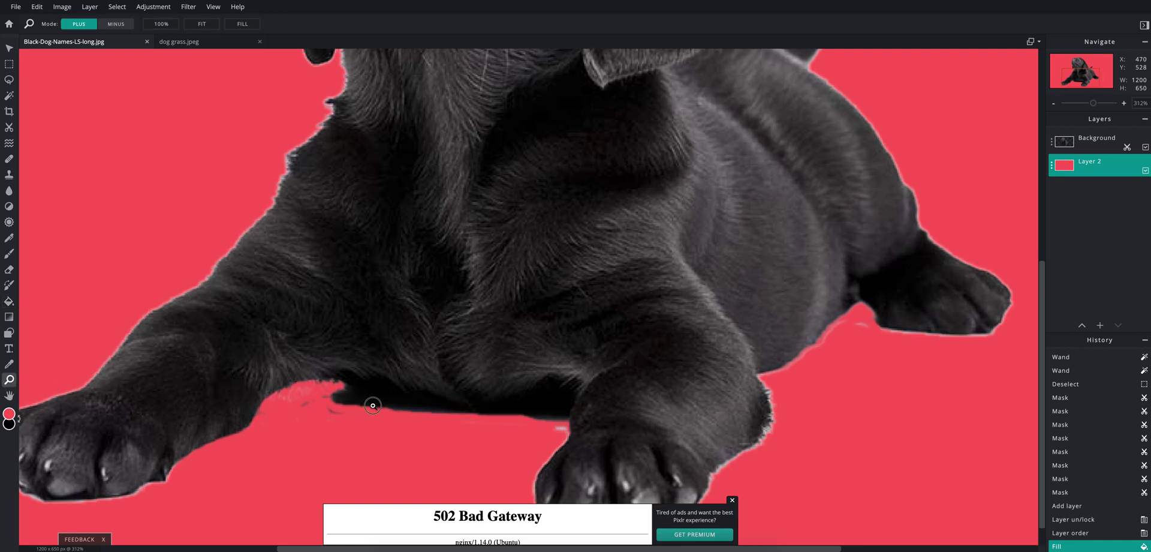
{"action": "scroll", "coordinate": [316, 394], "scroll_direction": "down", "scroll_amount": 5}
{"action": "scroll", "coordinate": [320, 395], "scroll_direction": "up", "scroll_amount": 8}
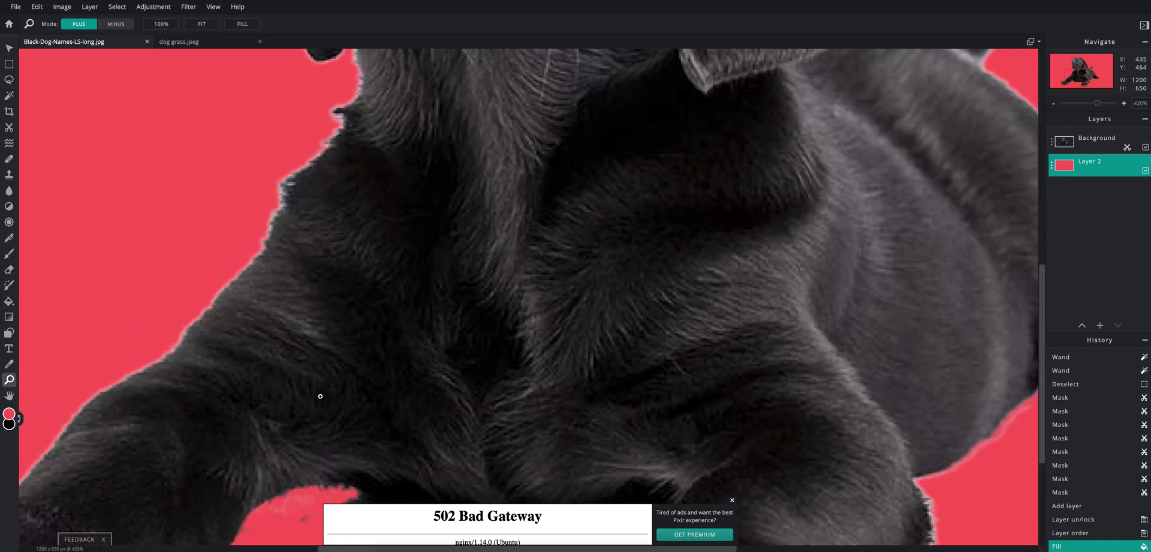
{"action": "left_click_drag", "start_coordinate": [342, 413], "coordinate": [290, 172]}
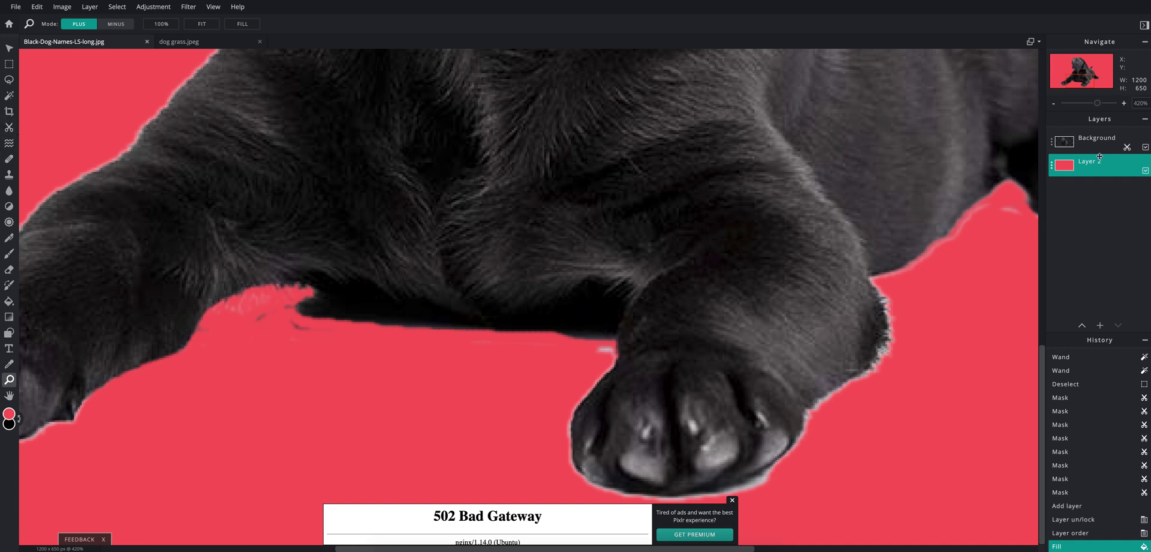
{"action": "left_click", "coordinate": [1111, 141]}
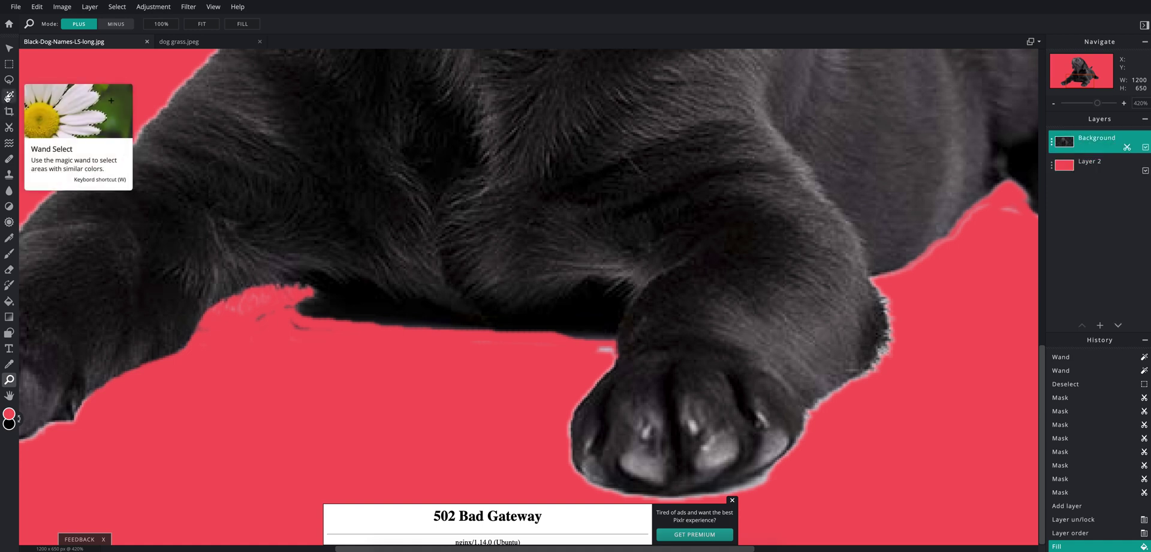
{"action": "left_click", "coordinate": [9, 127]}
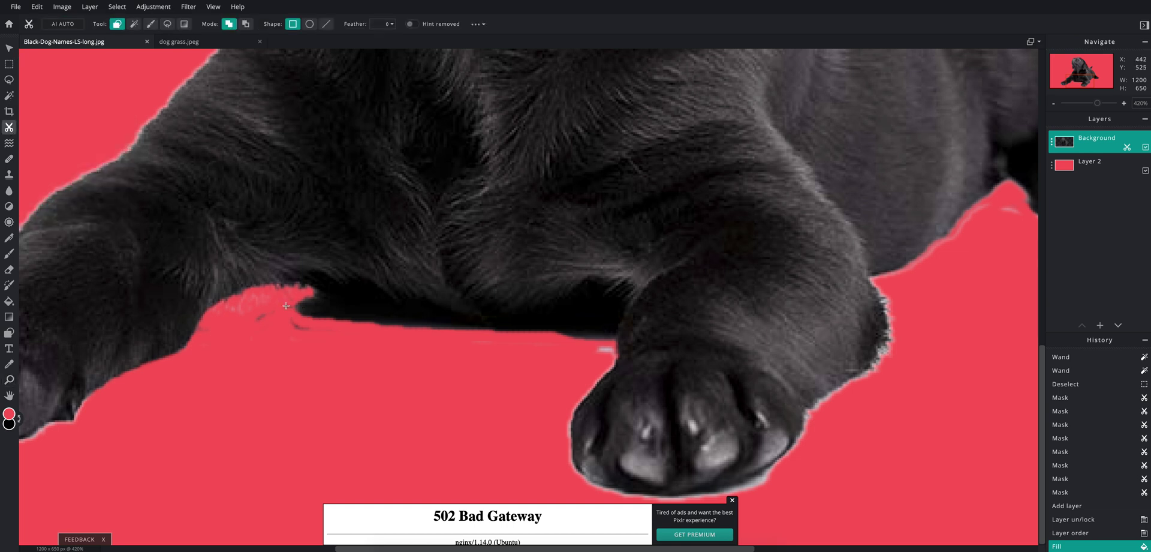
{"action": "left_click", "coordinate": [152, 24]}
{"action": "left_click", "coordinate": [246, 24]}
{"action": "mouse_move", "coordinate": [238, 306]}
{"action": "left_mouse_down"}
{"action": "mouse_move", "coordinate": [276, 293]}
{"action": "mouse_move", "coordinate": [242, 316]}
{"action": "mouse_move", "coordinate": [292, 301]}
{"action": "mouse_move", "coordinate": [262, 328]}
{"action": "mouse_move", "coordinate": [337, 309]}
{"action": "mouse_move", "coordinate": [310, 301]}
{"action": "mouse_move", "coordinate": [352, 317]}
{"action": "mouse_move", "coordinate": [302, 311]}
{"action": "mouse_move", "coordinate": [318, 332]}
{"action": "mouse_move", "coordinate": [280, 338]}
{"action": "left_mouse_up"}
{"action": "mouse_move", "coordinate": [207, 331]}
{"action": "left_mouse_down"}
{"action": "mouse_move", "coordinate": [252, 303]}
{"action": "mouse_move", "coordinate": [449, 335]}
{"action": "mouse_move", "coordinate": [561, 344]}
{"action": "mouse_move", "coordinate": [594, 334]}
{"action": "mouse_move", "coordinate": [615, 352]}
{"action": "mouse_move", "coordinate": [599, 357]}
{"action": "mouse_move", "coordinate": [612, 336]}
{"action": "mouse_move", "coordinate": [551, 342]}
{"action": "mouse_move", "coordinate": [612, 363]}
{"action": "mouse_move", "coordinate": [566, 423]}
{"action": "mouse_move", "coordinate": [567, 475]}
{"action": "left_mouse_up"}
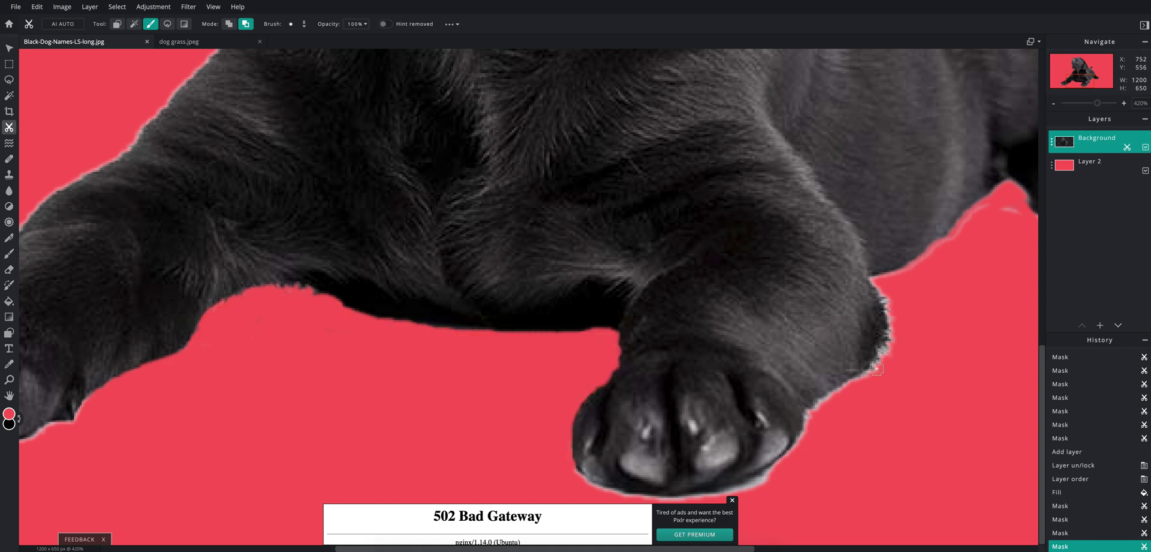
Brush out the light fringe under the outstretched front paw and around the hind paw and belly edge.
{"action": "scroll", "coordinate": [845, 462], "scroll_direction": "down", "scroll_amount": 2}
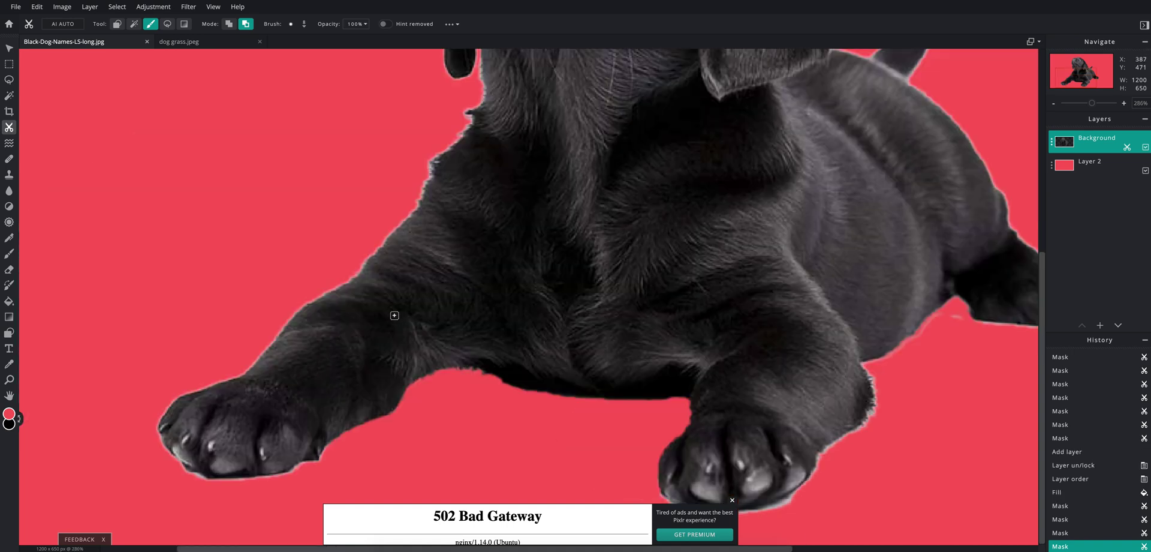
{"action": "mouse_move", "coordinate": [324, 460]}
{"action": "left_mouse_down"}
{"action": "mouse_move", "coordinate": [337, 443]}
{"action": "mouse_move", "coordinate": [282, 478]}
{"action": "mouse_move", "coordinate": [194, 478]}
{"action": "left_mouse_up"}
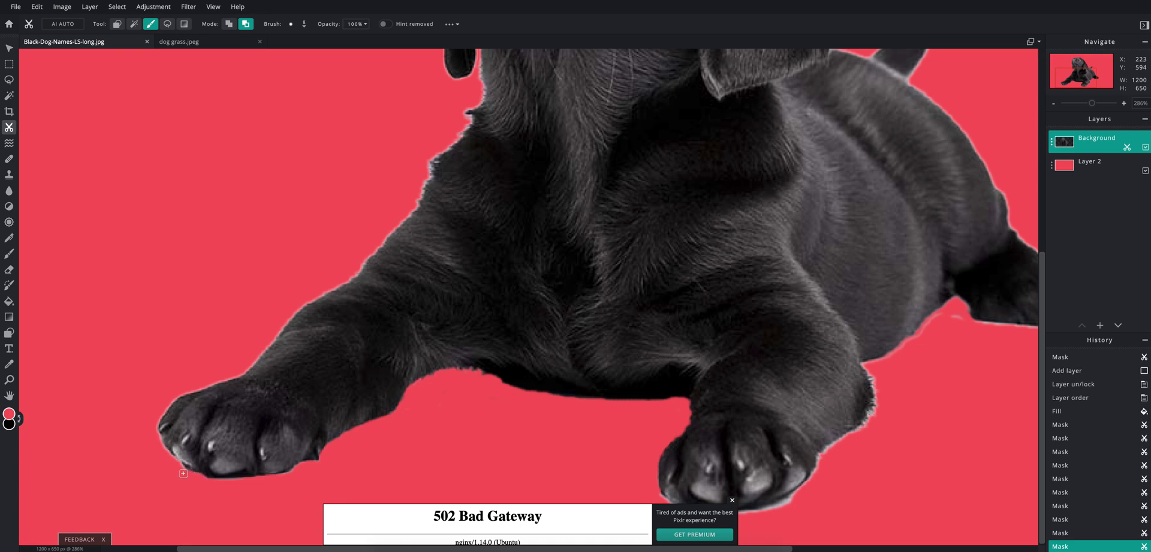
{"action": "scroll", "coordinate": [735, 270], "scroll_direction": "down", "scroll_amount": 3}
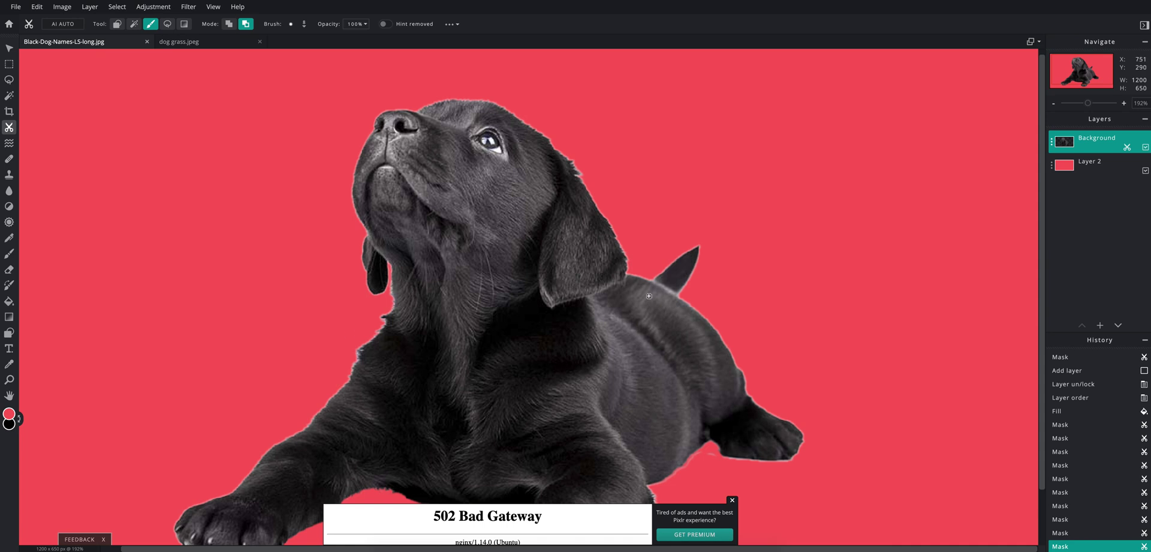
{"action": "scroll", "coordinate": [648, 296], "scroll_direction": "up", "scroll_amount": 1}
{"action": "left_click_drag", "start_coordinate": [1040, 318], "coordinate": [1041, 420]}
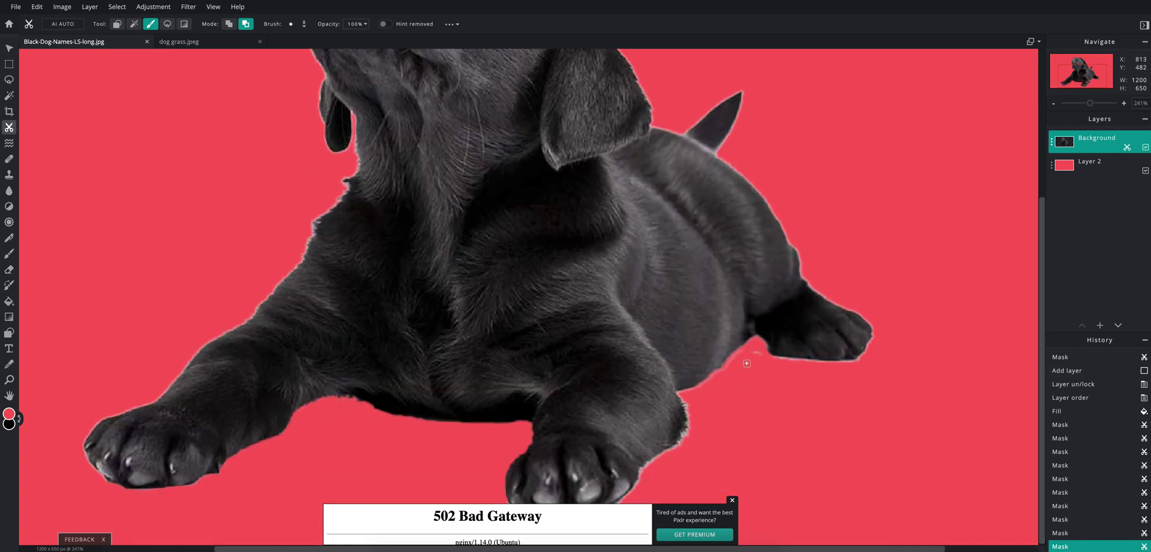
{"action": "left_click_drag", "start_coordinate": [759, 353], "coordinate": [709, 379]}
{"action": "mouse_move", "coordinate": [768, 358]}
{"action": "left_mouse_down"}
{"action": "mouse_move", "coordinate": [858, 363]}
{"action": "mouse_move", "coordinate": [874, 321]}
{"action": "left_mouse_up"}
{"action": "left_click", "coordinate": [869, 350]}
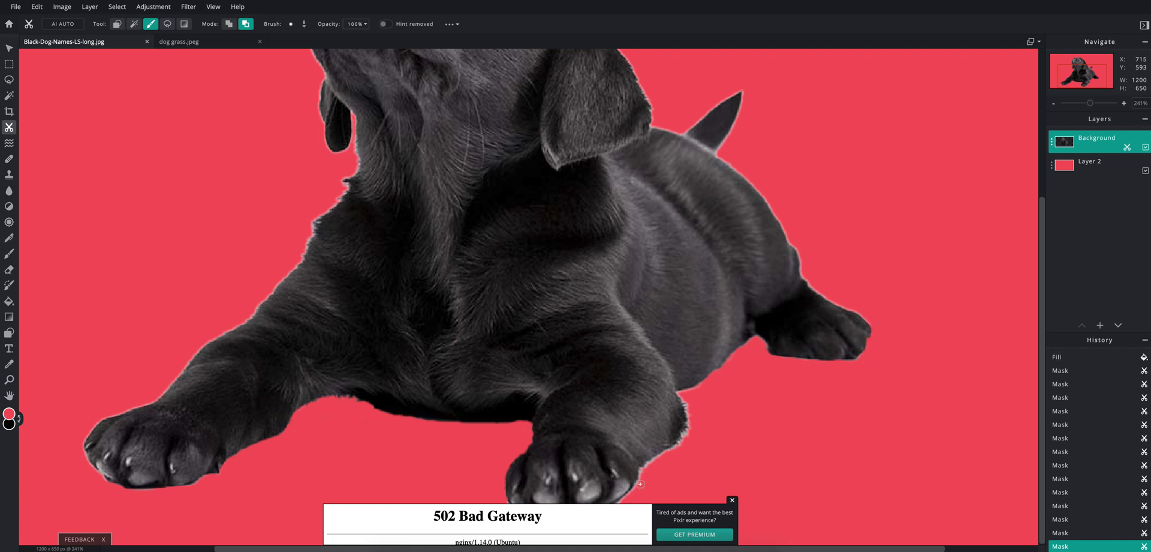
Brush out the light fringe up the outer edge of the other front leg, and undo the last mask stroke beneath its paw.
{"action": "mouse_move", "coordinate": [641, 483]}
{"action": "left_mouse_down"}
{"action": "mouse_move", "coordinate": [685, 441]}
{"action": "mouse_move", "coordinate": [684, 395]}
{"action": "mouse_move", "coordinate": [710, 386]}
{"action": "left_mouse_up"}
{"action": "left_click_drag", "start_coordinate": [683, 399], "coordinate": [682, 455]}
{"action": "scroll", "coordinate": [732, 453], "scroll_direction": "down", "scroll_amount": 5}
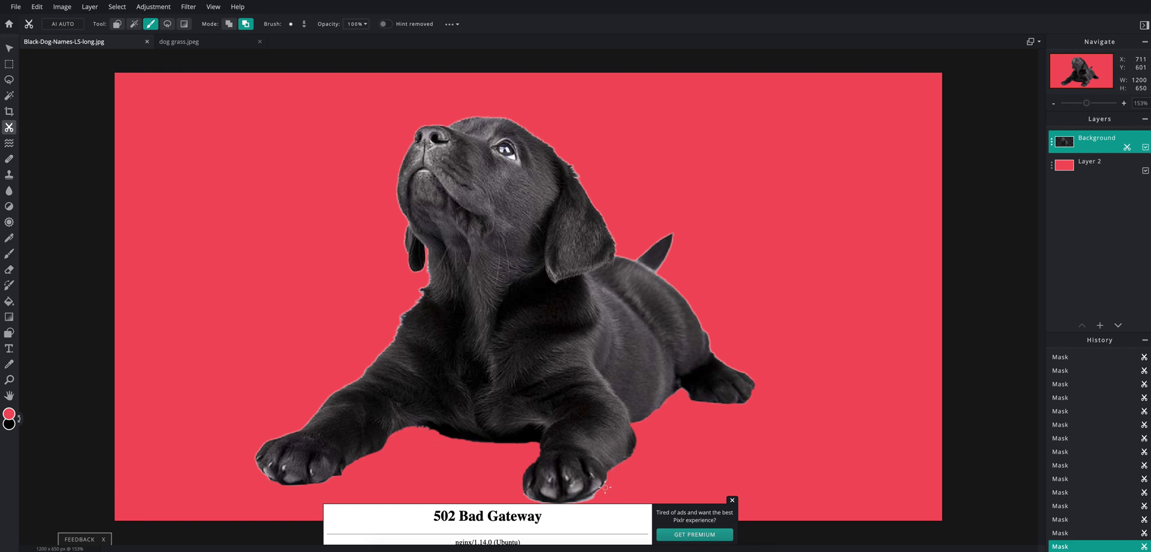
{"action": "left_click", "coordinate": [732, 499]}
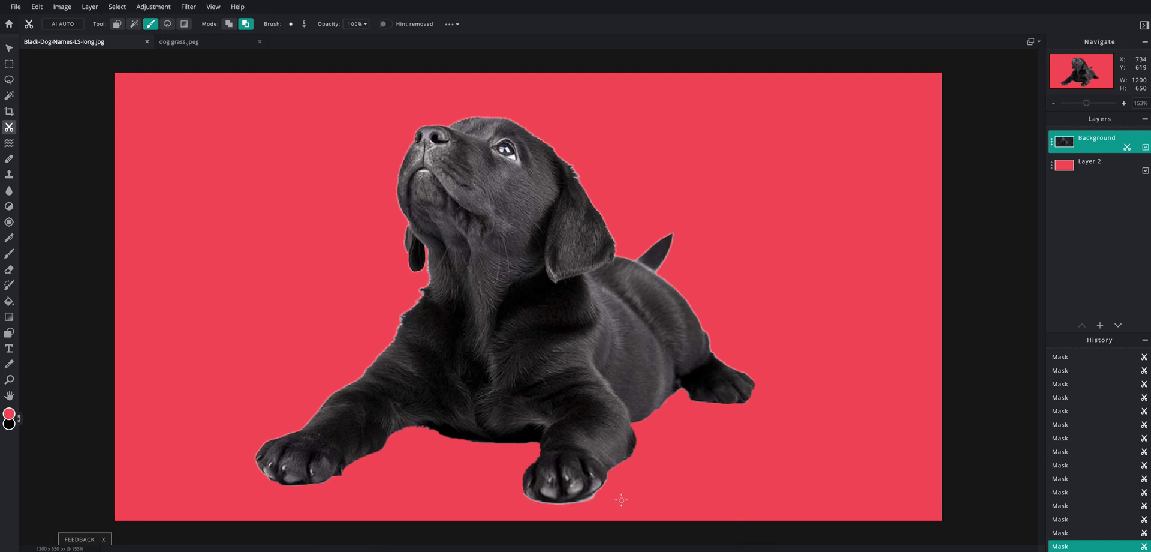
{"action": "mouse_move", "coordinate": [597, 495]}
{"action": "left_mouse_down"}
{"action": "mouse_move", "coordinate": [543, 506]}
{"action": "mouse_move", "coordinate": [525, 497]}
{"action": "left_mouse_up"}
{"action": "key", "text": "ctrl+z"}
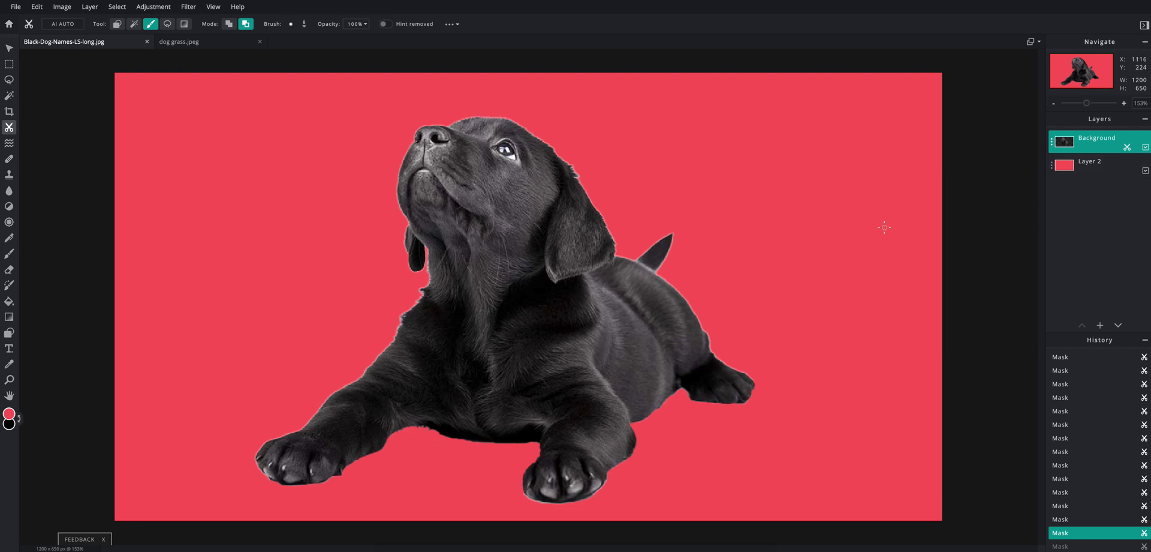
Delete the red Layer 2 so only the cut-out dog remains.
{"action": "left_click", "coordinate": [1124, 168]}
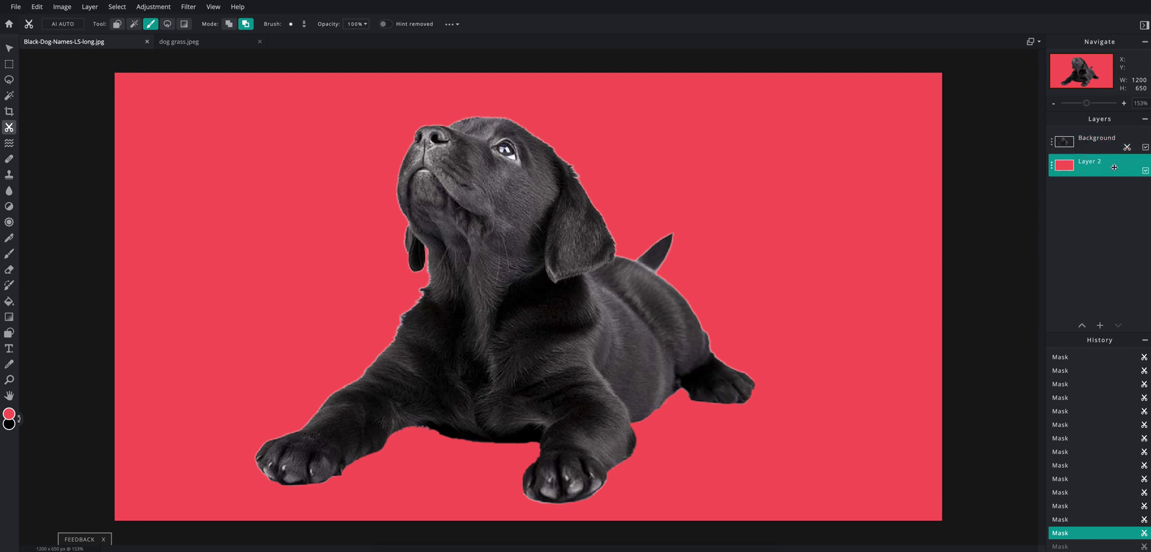
{"action": "left_click", "coordinate": [1114, 167]}
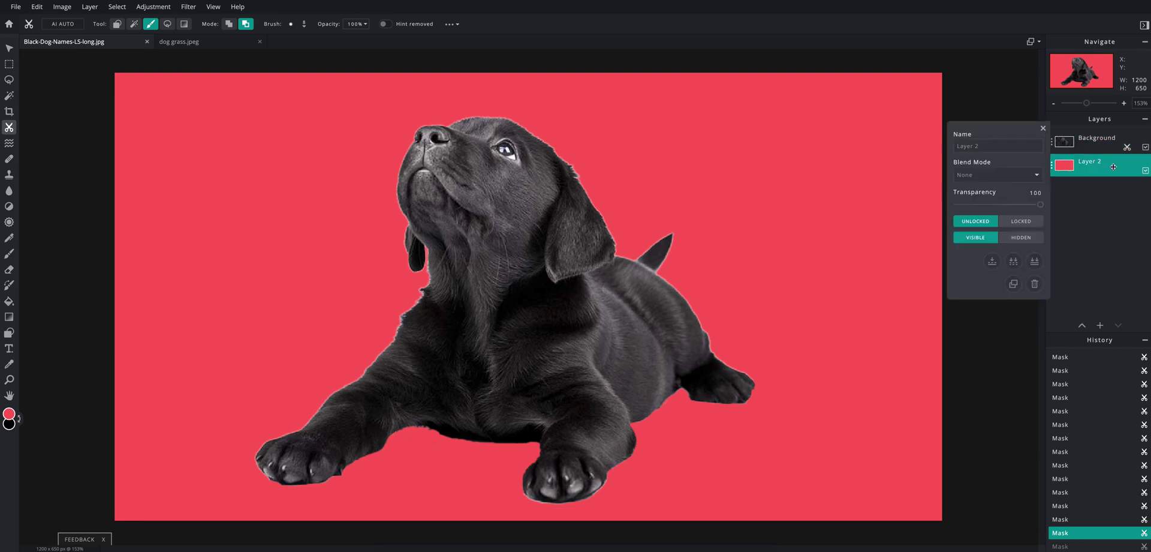
{"action": "left_click", "coordinate": [1034, 284]}
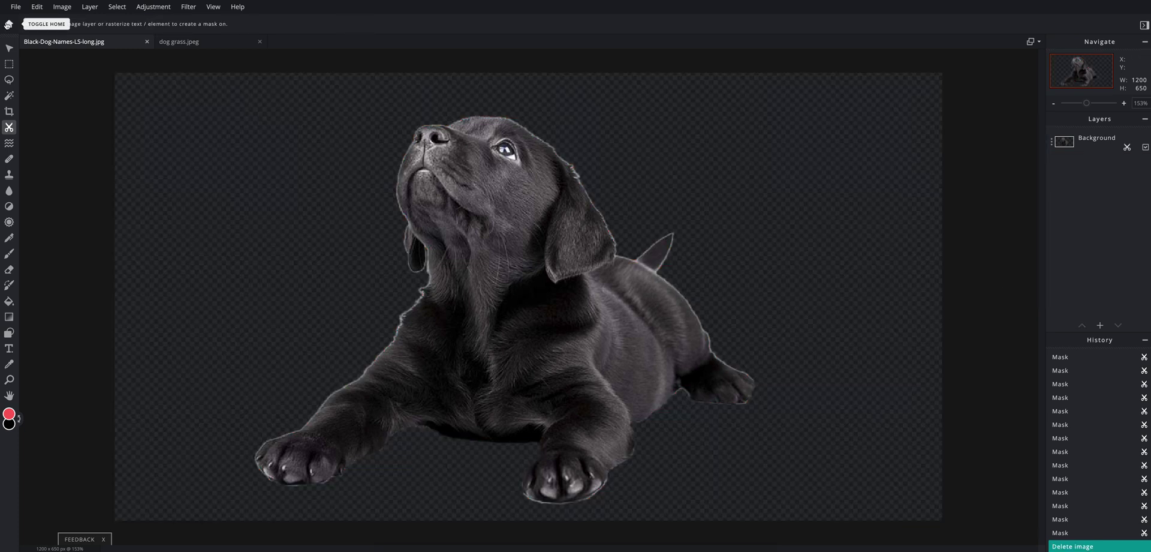
Compare the JPG and PNG previews of the black dog cutout in the save options, and leave without downloading.
{"action": "left_click", "coordinate": [15, 7]}
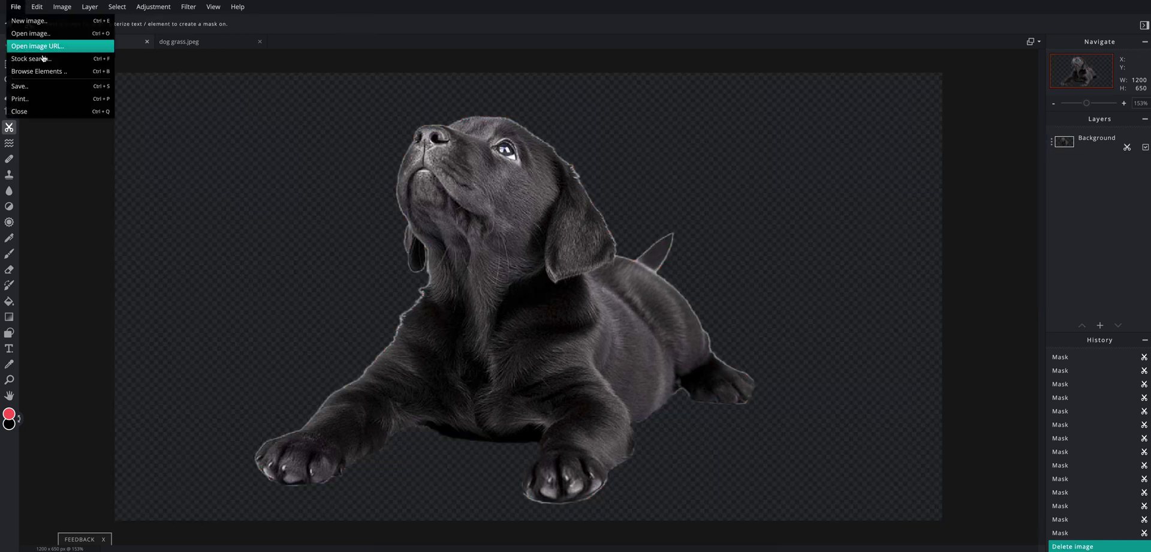
{"action": "left_click", "coordinate": [64, 90]}
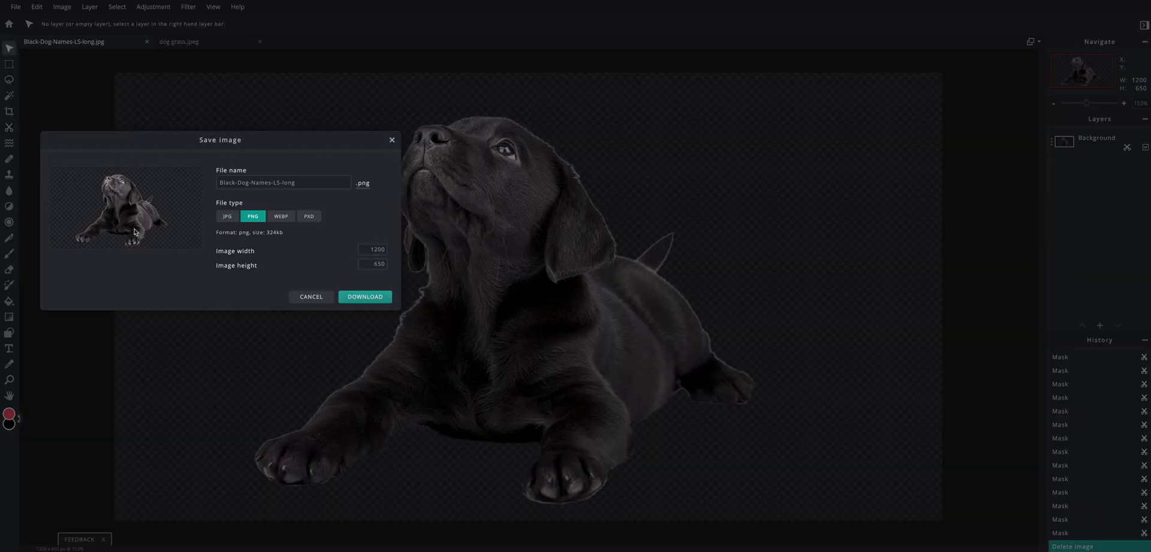
{"action": "left_click", "coordinate": [230, 219]}
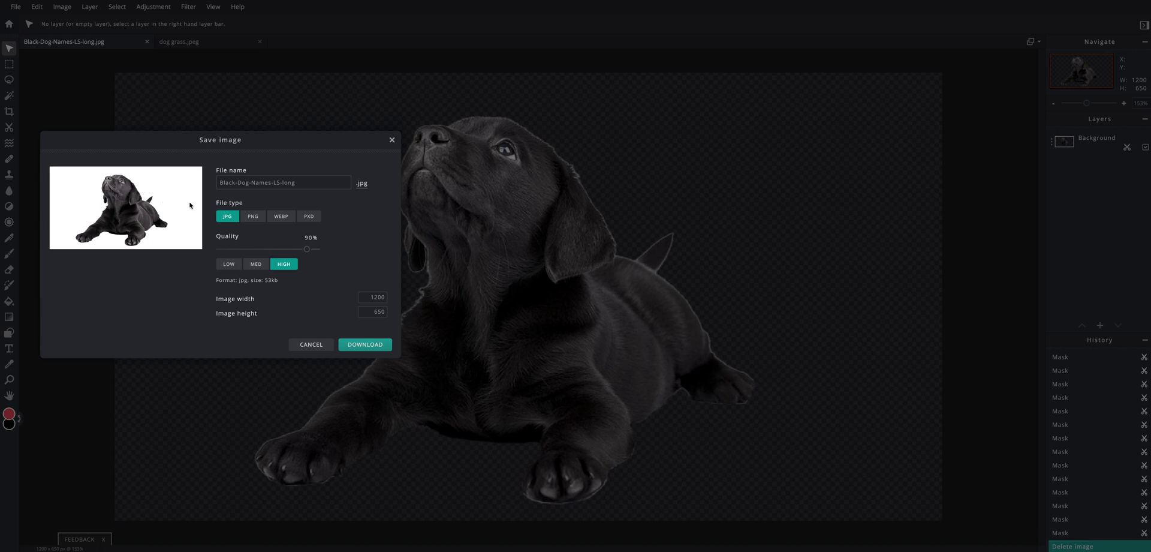
{"action": "left_click", "coordinate": [253, 219]}
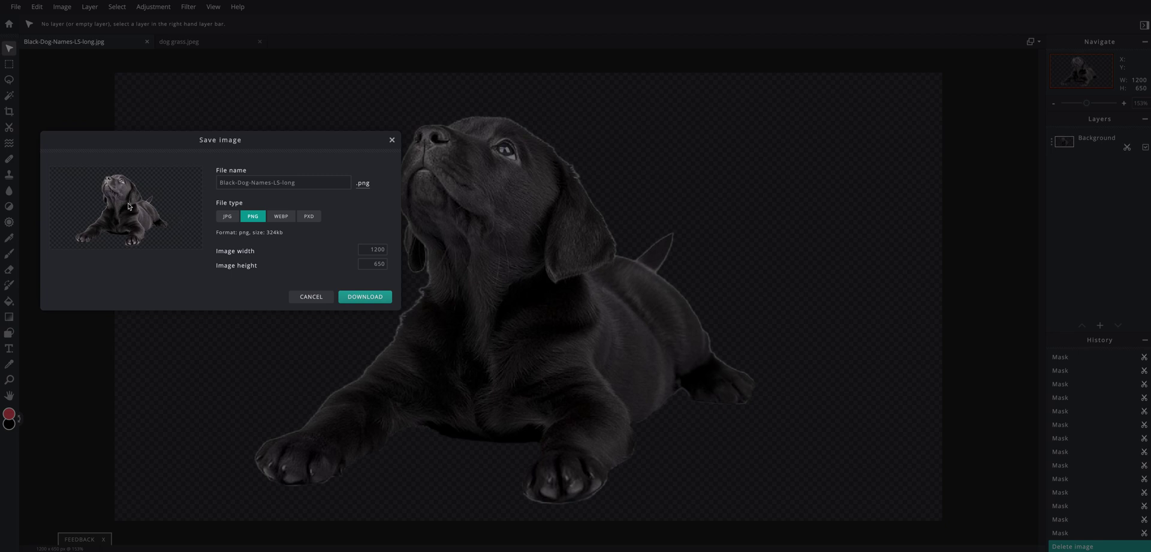
{"action": "left_click", "coordinate": [311, 296]}
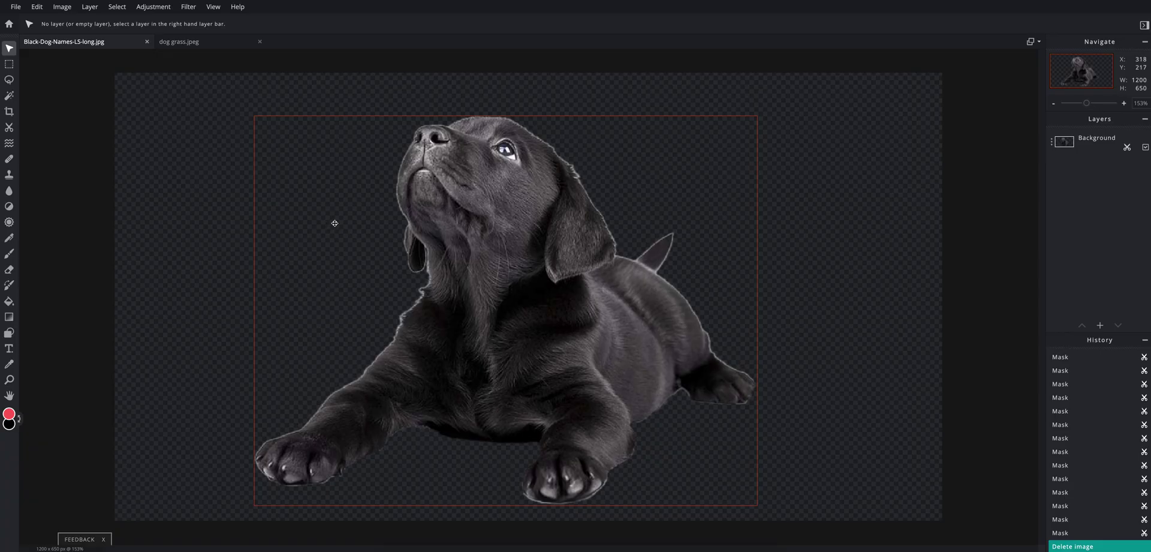
In dog grass.jpeg, draw a loose Cutout lasso around the puppy in keep mode, leaving only the puppy and a thin margin.
{"action": "left_click", "coordinate": [183, 42]}
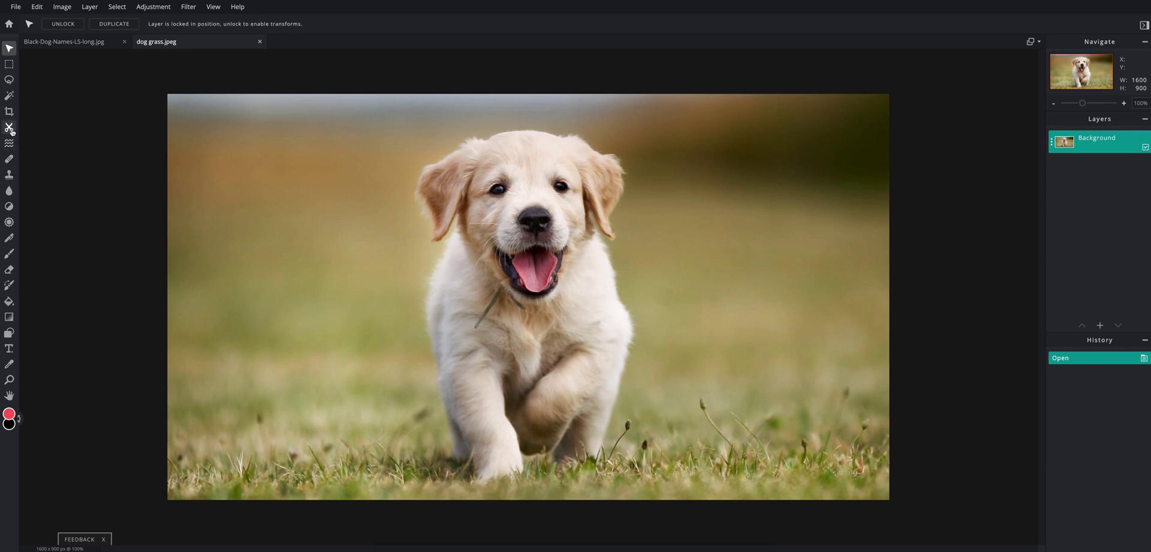
{"action": "left_click", "coordinate": [10, 96]}
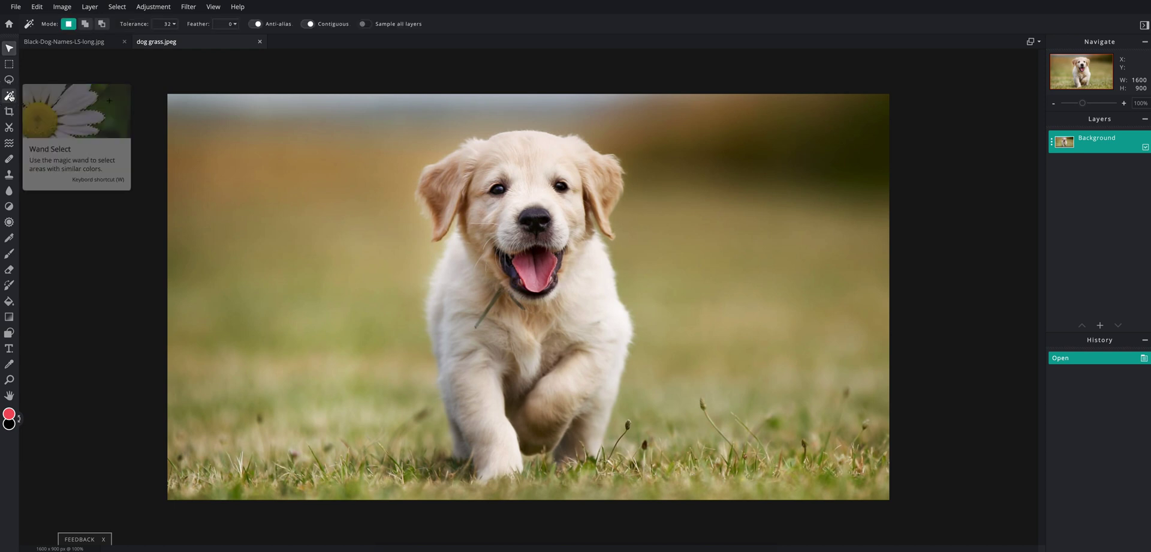
{"action": "left_click", "coordinate": [9, 127]}
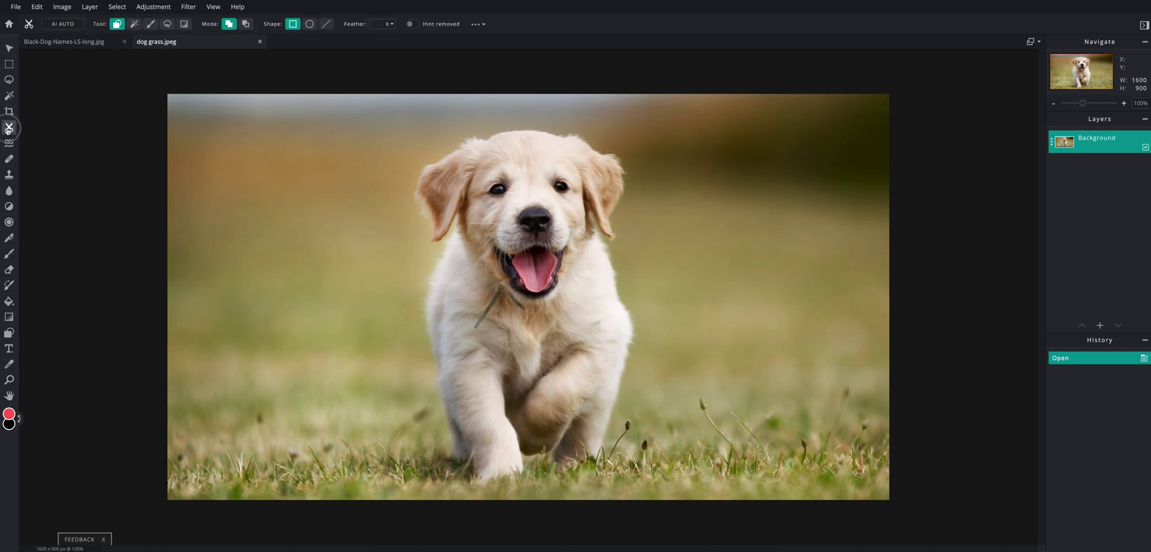
{"action": "left_click", "coordinate": [168, 25]}
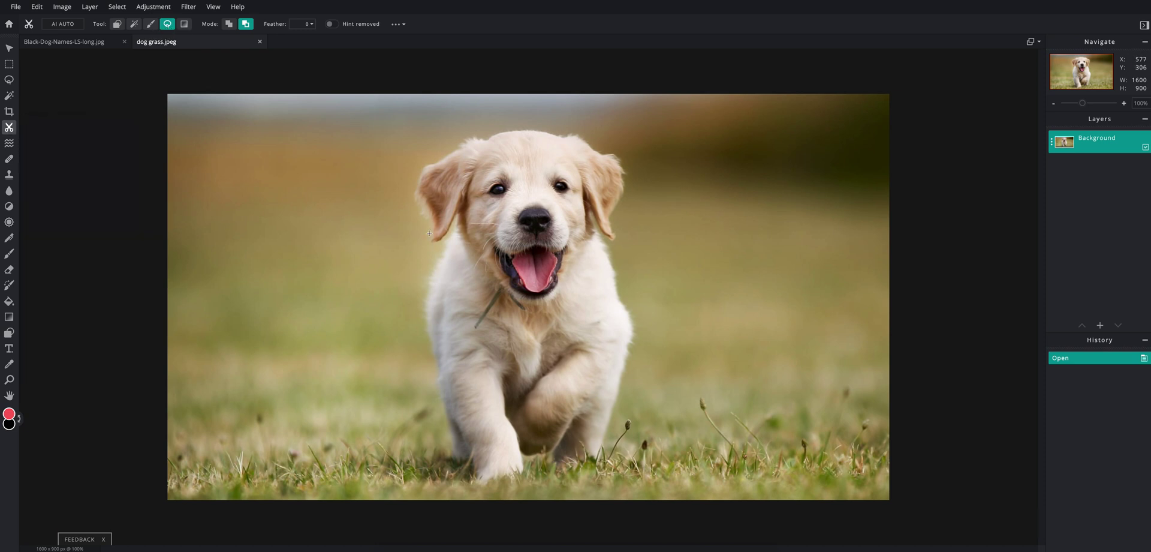
{"action": "mouse_move", "coordinate": [454, 217]}
{"action": "left_mouse_down"}
{"action": "mouse_move", "coordinate": [434, 243]}
{"action": "mouse_move", "coordinate": [420, 177]}
{"action": "mouse_move", "coordinate": [485, 131]}
{"action": "mouse_move", "coordinate": [556, 126]}
{"action": "mouse_move", "coordinate": [611, 143]}
{"action": "mouse_move", "coordinate": [634, 167]}
{"action": "mouse_move", "coordinate": [617, 257]}
{"action": "mouse_move", "coordinate": [634, 294]}
{"action": "mouse_move", "coordinate": [630, 402]}
{"action": "mouse_move", "coordinate": [589, 466]}
{"action": "mouse_move", "coordinate": [471, 490]}
{"action": "mouse_move", "coordinate": [447, 440]}
{"action": "mouse_move", "coordinate": [420, 313]}
{"action": "mouse_move", "coordinate": [451, 226]}
{"action": "left_mouse_up"}
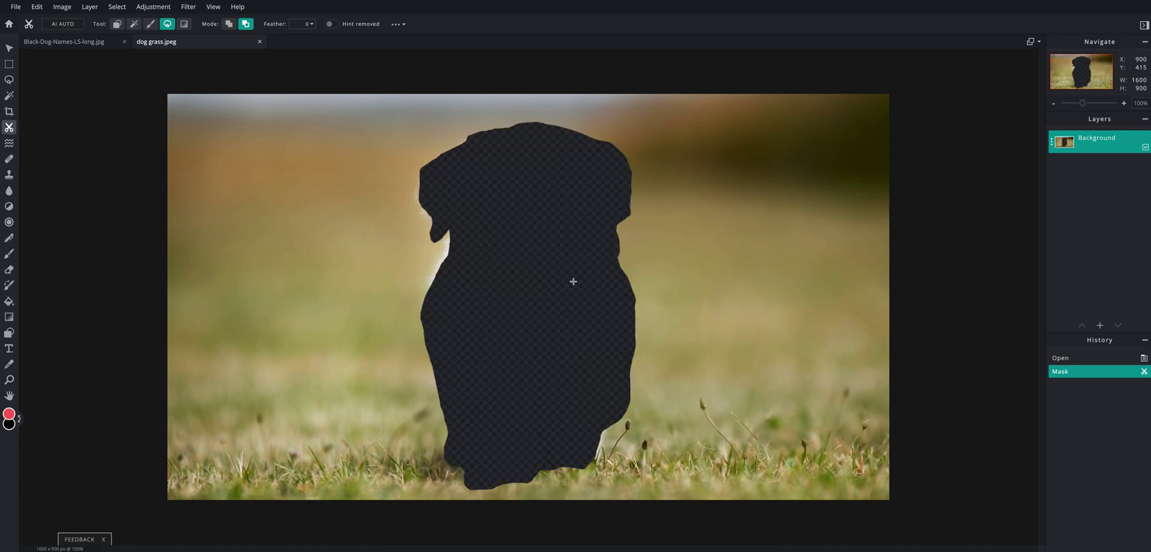
{"action": "key", "text": "ctrl+z"}
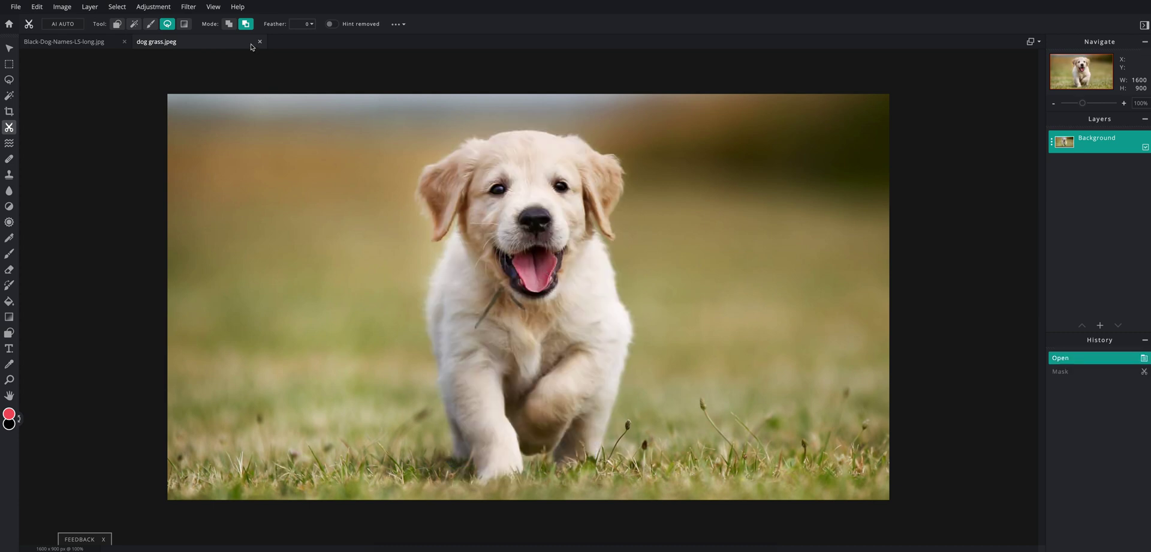
{"action": "left_click", "coordinate": [228, 25]}
{"action": "mouse_move", "coordinate": [479, 139]}
{"action": "left_mouse_down"}
{"action": "mouse_move", "coordinate": [434, 152]}
{"action": "mouse_move", "coordinate": [418, 179]}
{"action": "mouse_move", "coordinate": [434, 246]}
{"action": "mouse_move", "coordinate": [416, 310]}
{"action": "mouse_move", "coordinate": [435, 443]}
{"action": "mouse_move", "coordinate": [465, 491]}
{"action": "mouse_move", "coordinate": [608, 457]}
{"action": "mouse_move", "coordinate": [639, 306]}
{"action": "mouse_move", "coordinate": [624, 267]}
{"action": "mouse_move", "coordinate": [632, 170]}
{"action": "mouse_move", "coordinate": [552, 125]}
{"action": "mouse_move", "coordinate": [480, 138]}
{"action": "left_mouse_up"}
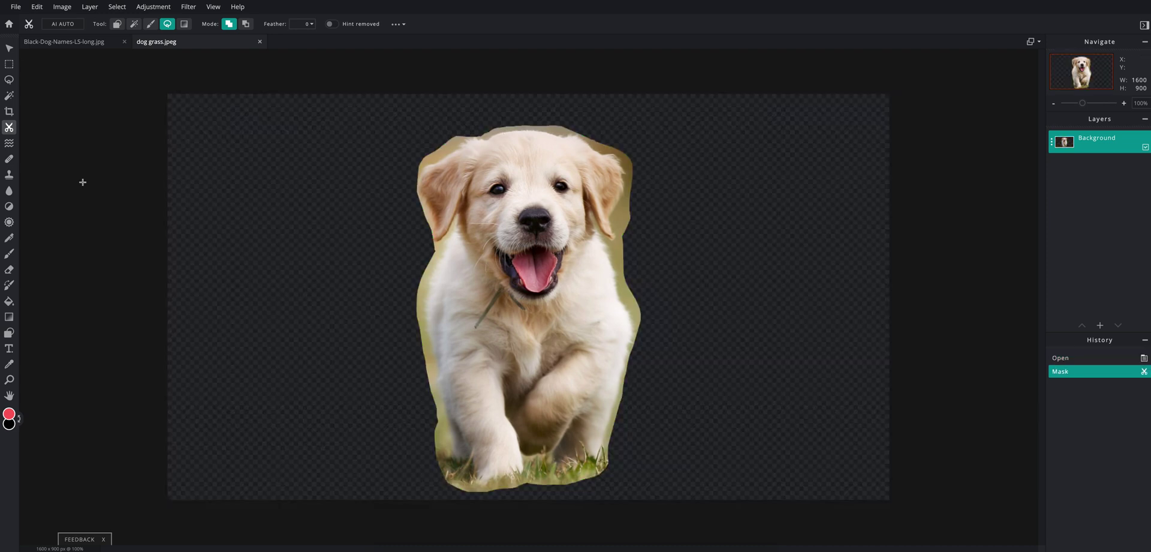
Set the Cutout draw mask to remove mode with an 80 px brush.
{"action": "left_click", "coordinate": [152, 24]}
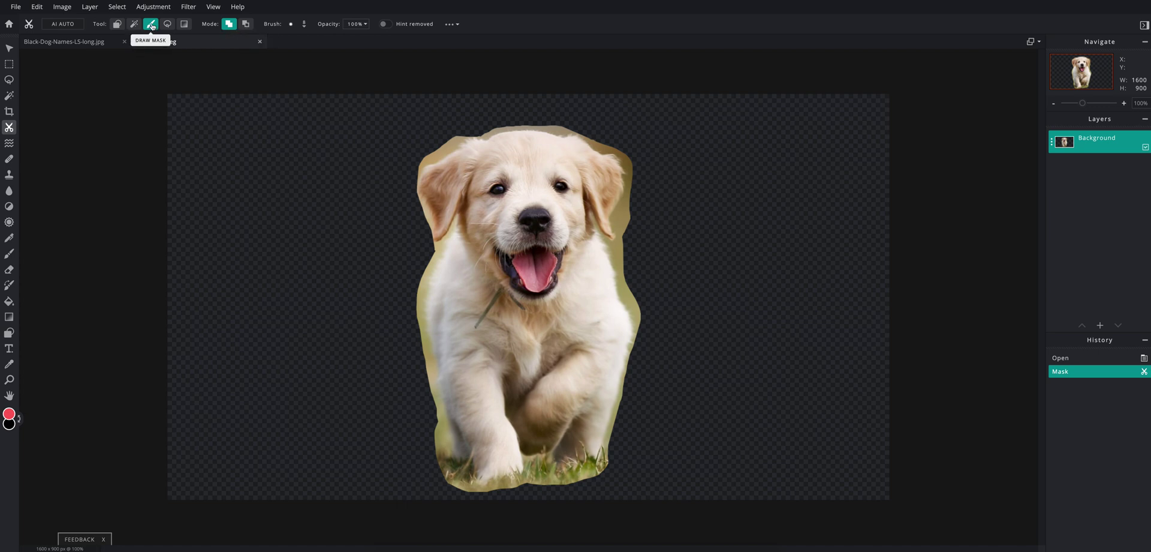
{"action": "left_click", "coordinate": [247, 24]}
{"action": "left_click", "coordinate": [293, 25]}
{"action": "left_click_drag", "start_coordinate": [295, 56], "coordinate": [301, 56]}
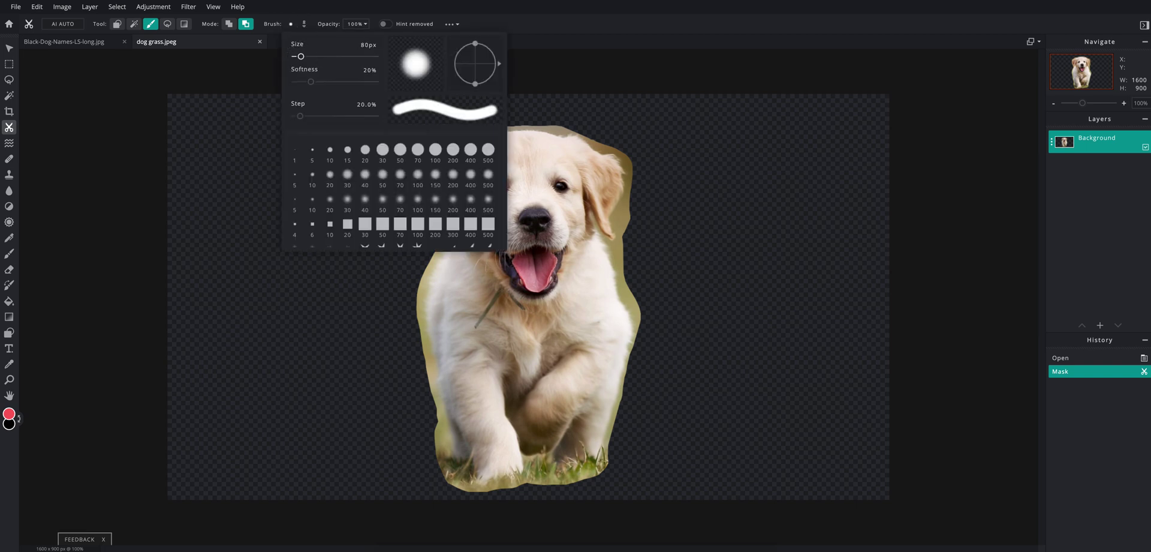
Brush away the background margin beside the puppy's right-hand ear and down the same flank.
{"action": "left_click", "coordinate": [637, 159]}
{"action": "mouse_move", "coordinate": [630, 148]}
{"action": "left_mouse_down"}
{"action": "mouse_move", "coordinate": [597, 137]}
{"action": "mouse_move", "coordinate": [641, 162]}
{"action": "mouse_move", "coordinate": [624, 248]}
{"action": "mouse_move", "coordinate": [647, 338]}
{"action": "left_mouse_up"}
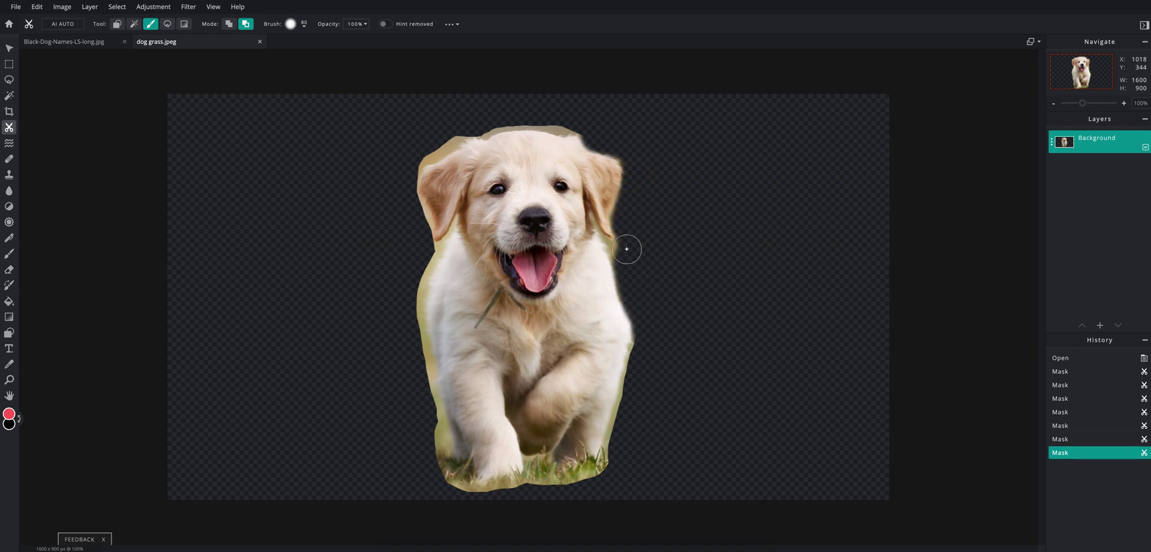
{"action": "left_click_drag", "start_coordinate": [647, 333], "coordinate": [627, 408]}
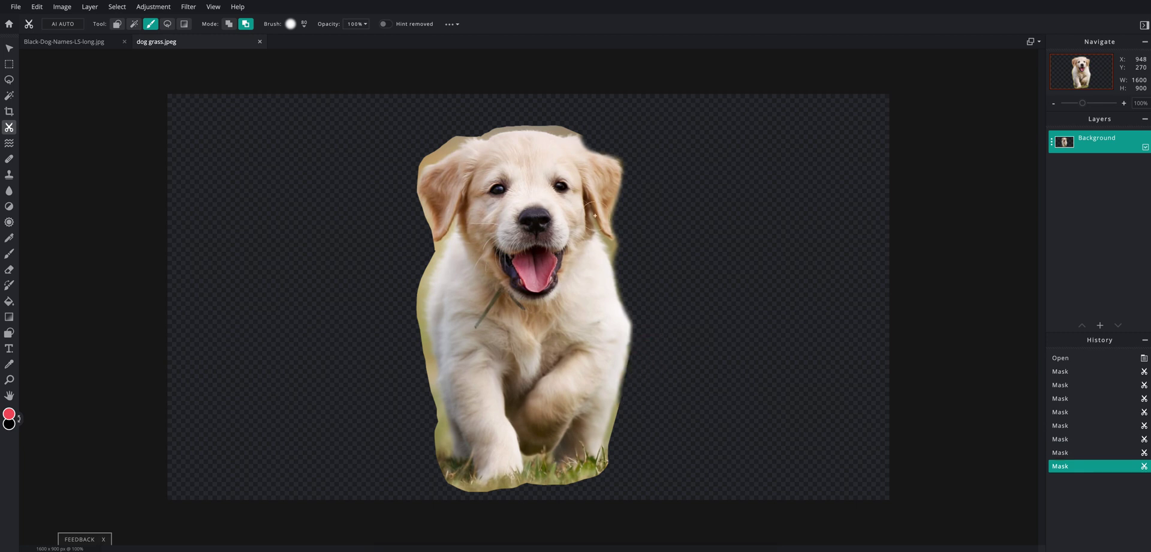
Set the brush softness to 0% and brush away the margin above the head and around the right-hand ear.
{"action": "left_click", "coordinate": [306, 28]}
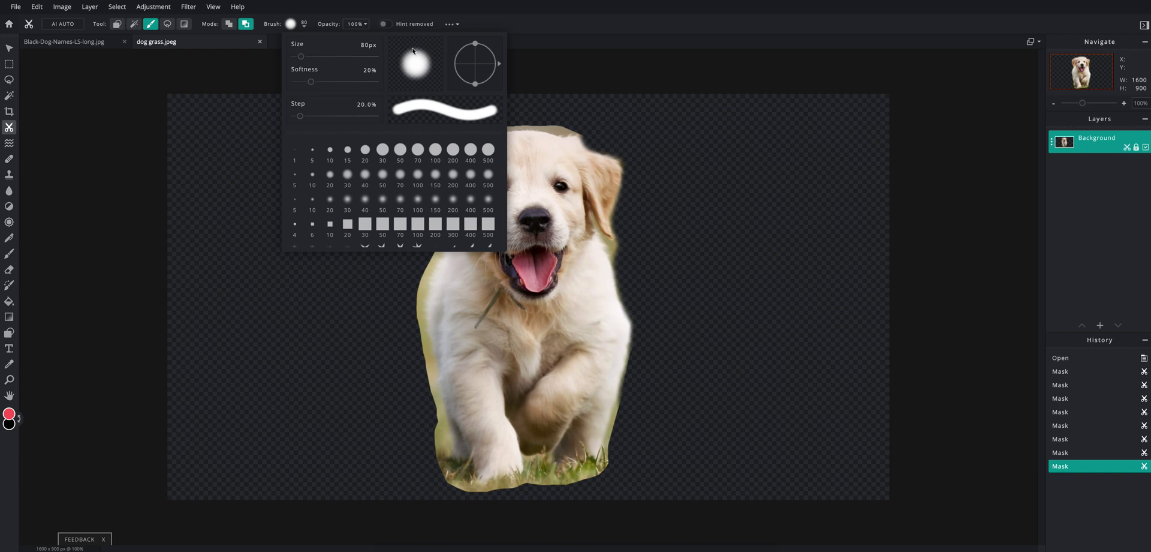
{"action": "mouse_move", "coordinate": [311, 83]}
{"action": "left_mouse_down"}
{"action": "mouse_move", "coordinate": [370, 82]}
{"action": "mouse_move", "coordinate": [274, 87]}
{"action": "left_mouse_up"}
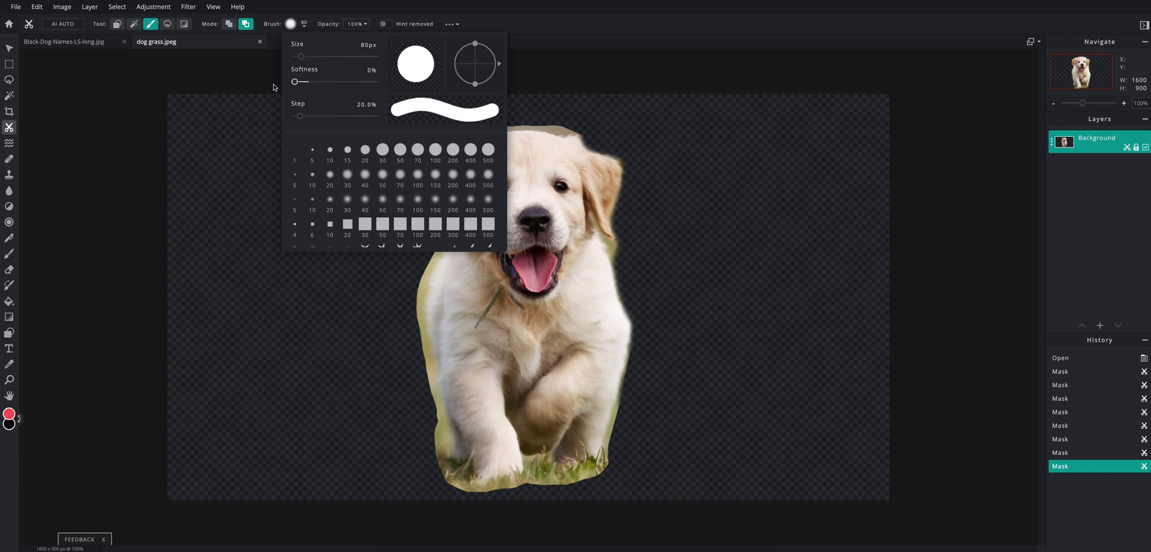
{"action": "left_click", "coordinate": [669, 141]}
{"action": "left_click_drag", "start_coordinate": [598, 126], "coordinate": [481, 113]}
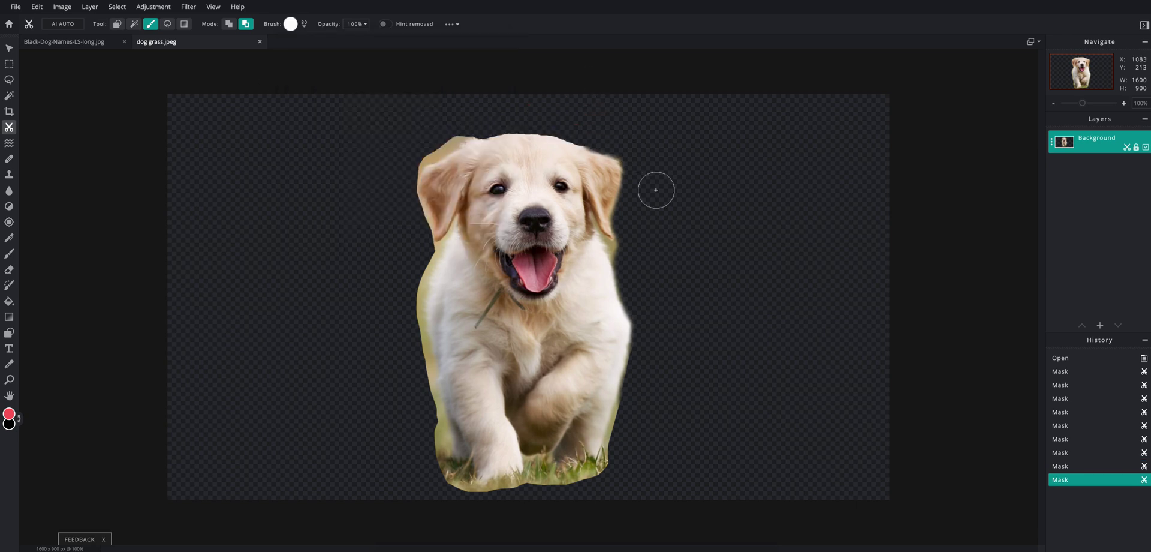
{"action": "mouse_move", "coordinate": [591, 137]}
{"action": "left_mouse_down"}
{"action": "mouse_move", "coordinate": [635, 166]}
{"action": "mouse_move", "coordinate": [636, 204]}
{"action": "mouse_move", "coordinate": [624, 213]}
{"action": "mouse_move", "coordinate": [636, 233]}
{"action": "left_mouse_up"}
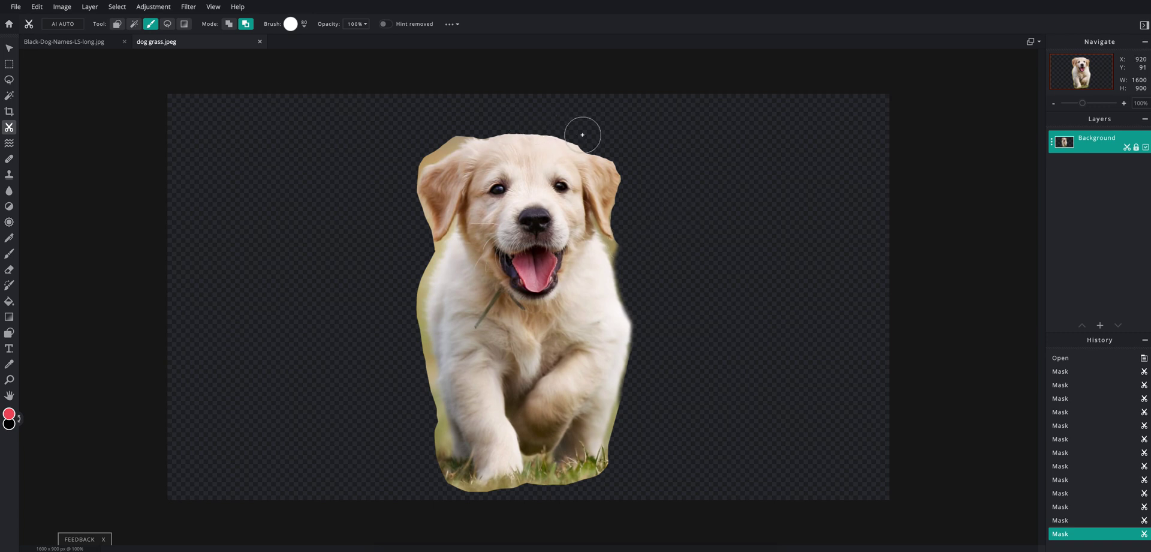
Undo the mask brush strokes back to the lasso cutout of the puppy.
{"action": "key", "text": "ctrl+z"}
{"action": "key", "text": "ctrl+z"}
{"action": "key", "text": "ctrl+z"}
{"action": "key", "text": "ctrl+z"}
{"action": "key", "text": "ctrl+z"}
{"action": "key", "text": "ctrl+z"}
{"action": "key", "text": "ctrl+z"}
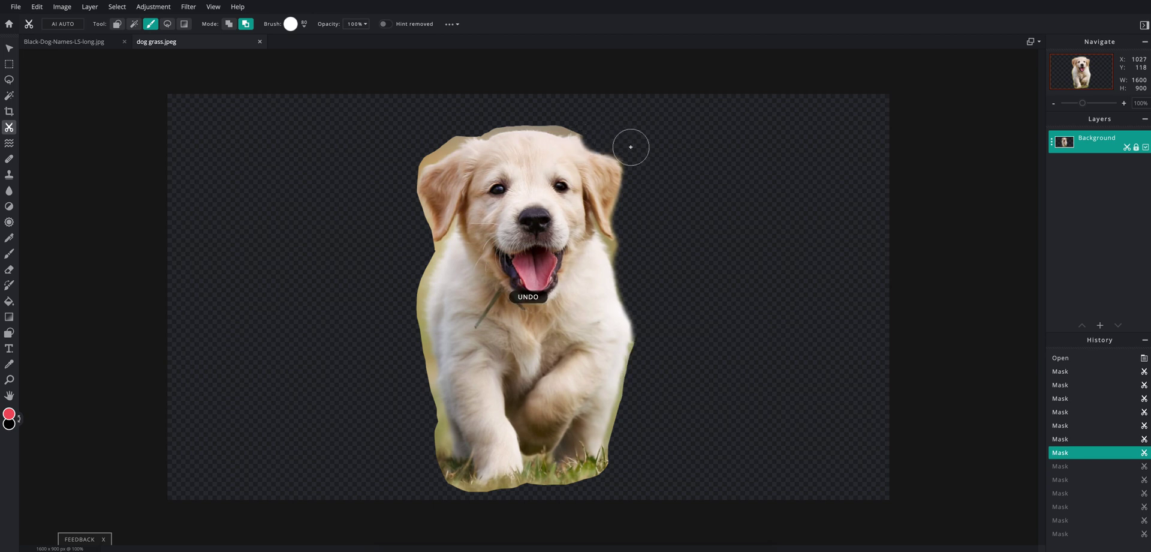
{"action": "key", "text": "ctrl+z"}
{"action": "key", "text": "ctrl+z"}
{"action": "key", "text": "ctrl+z"}
{"action": "key", "text": "ctrl+z"}
{"action": "key", "text": "ctrl+z"}
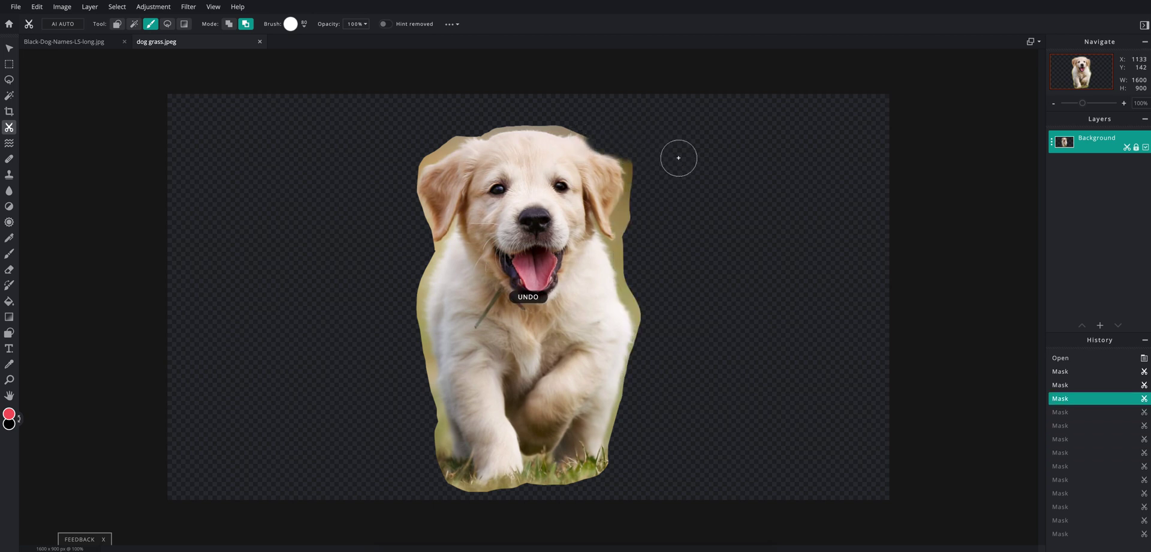
Set the brush softness to 35%, try a removal stroke above the right-hand ear, and undo it.
{"action": "left_click", "coordinate": [291, 25]}
{"action": "left_click_drag", "start_coordinate": [294, 82], "coordinate": [324, 82]}
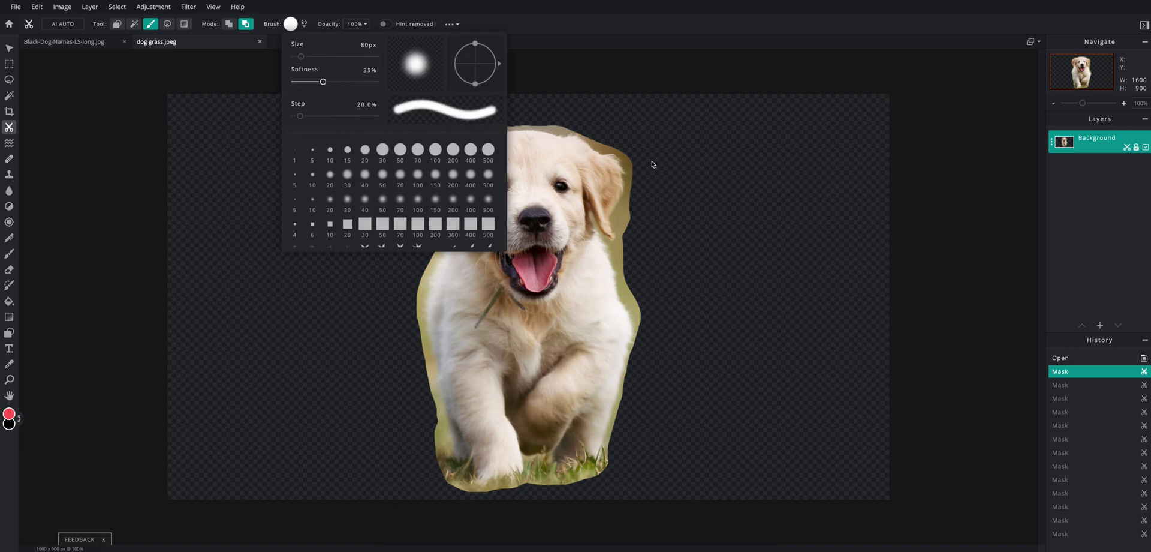
{"action": "left_click", "coordinate": [616, 150]}
{"action": "left_click_drag", "start_coordinate": [604, 133], "coordinate": [626, 141]}
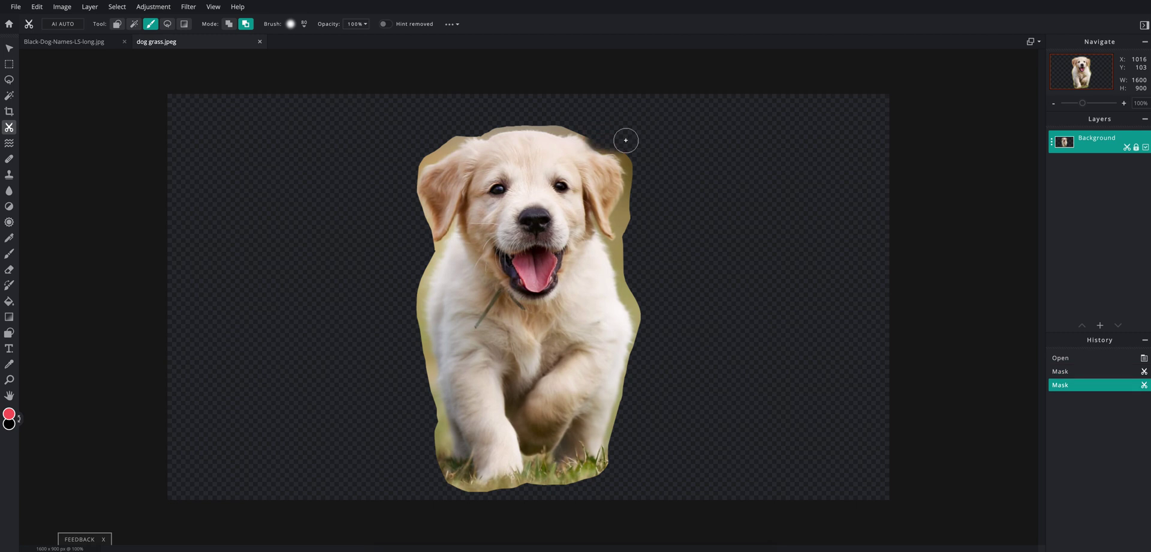
{"action": "key", "text": "ctrl+z"}
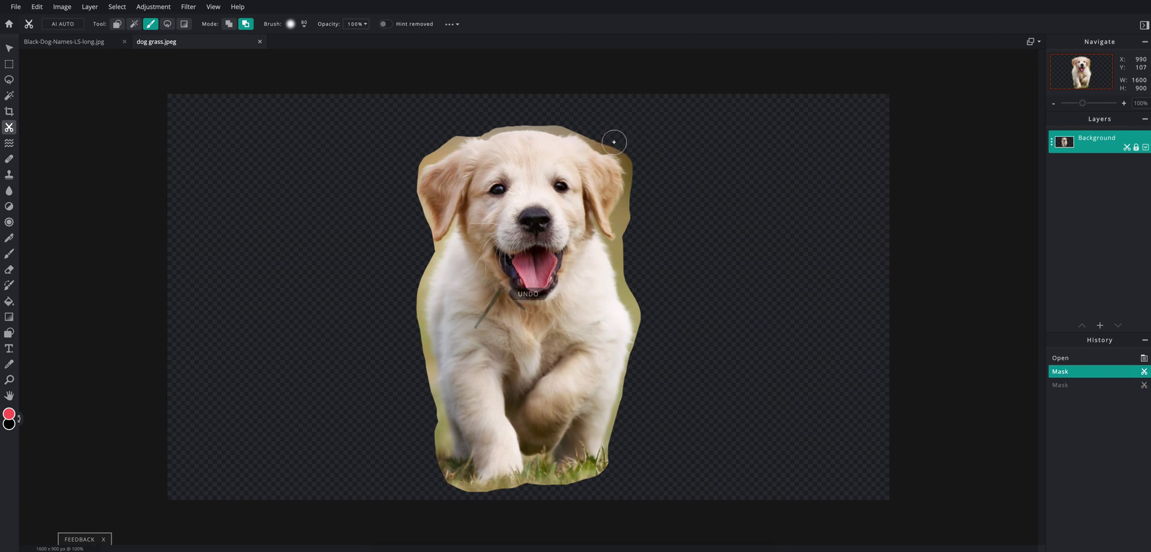
Set the brush softness to 42%, brush at the edge of the right-hand ear, and undo the last stroke above it.
{"action": "left_click", "coordinate": [291, 24]}
{"action": "left_click_drag", "start_coordinate": [322, 82], "coordinate": [333, 83]}
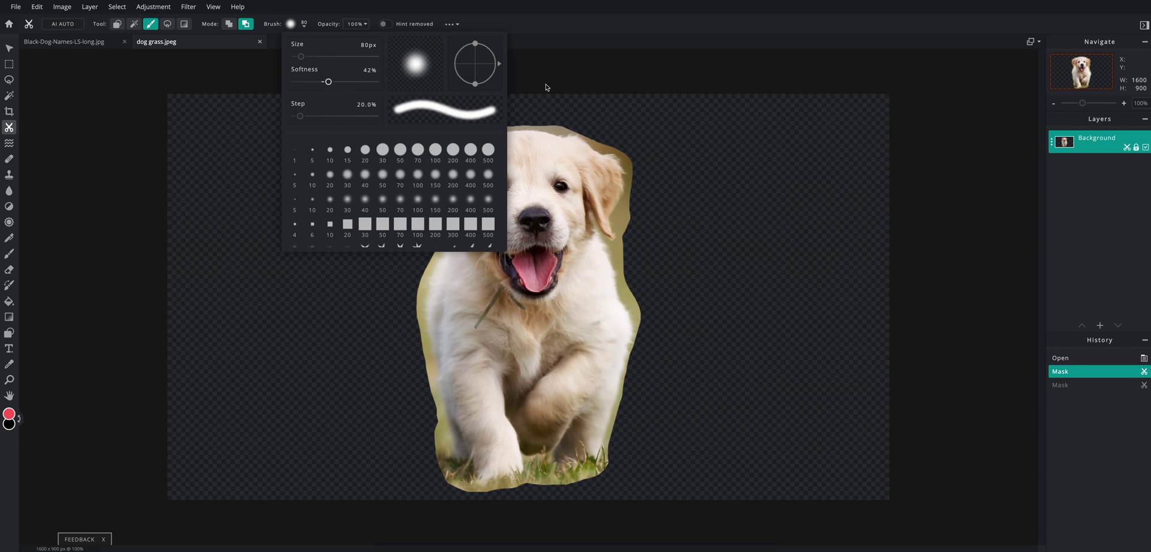
{"action": "mouse_move", "coordinate": [634, 165]}
{"action": "left_mouse_down"}
{"action": "mouse_move", "coordinate": [625, 149]}
{"action": "mouse_move", "coordinate": [585, 135]}
{"action": "left_mouse_up"}
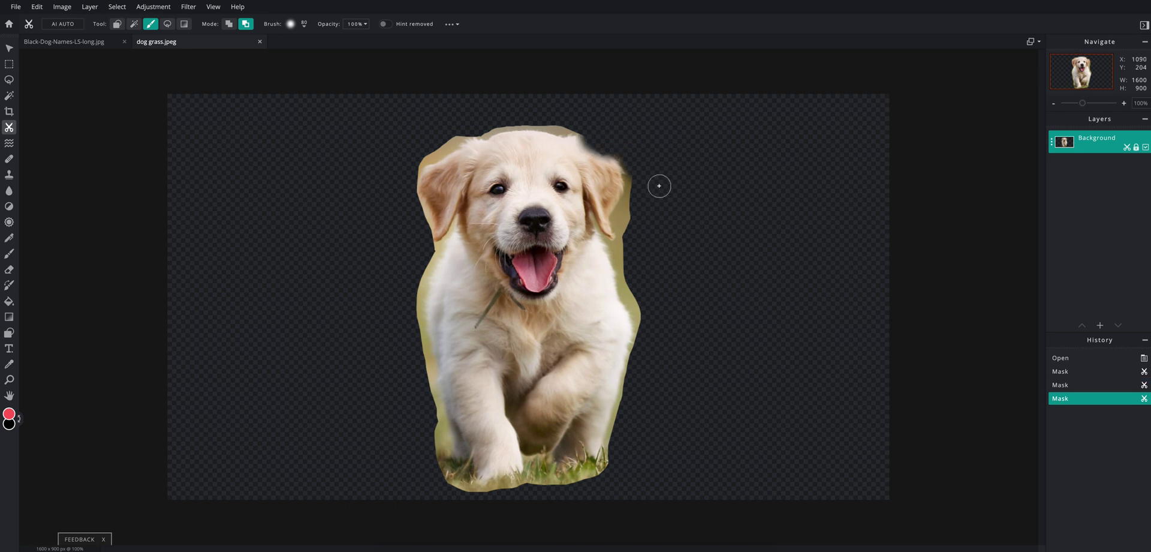
{"action": "key", "text": "ctrl+z"}
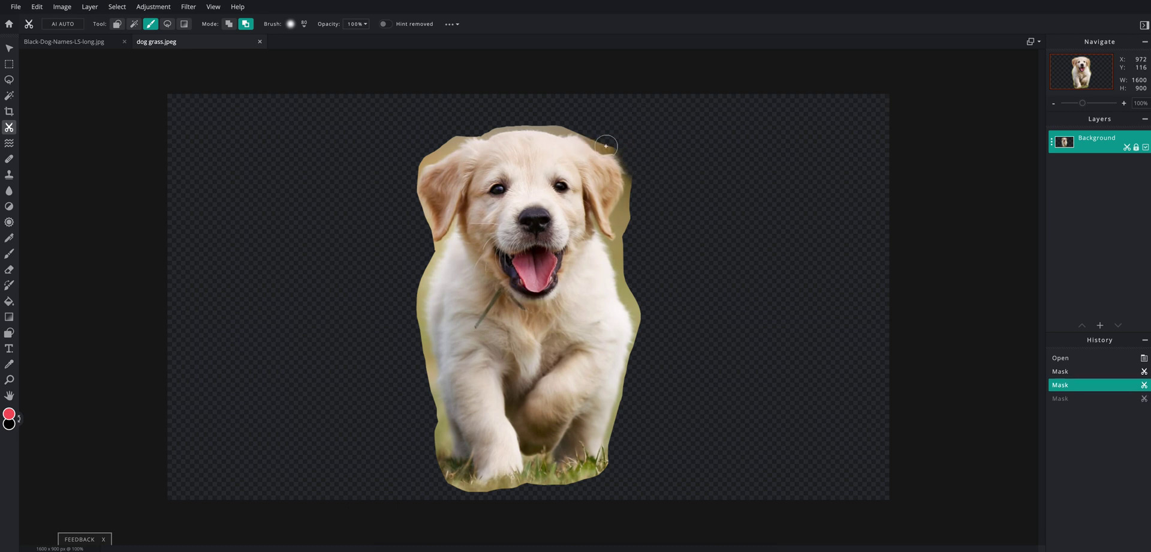
Reduce the brush to 52 px and brush away the background margin above and along the outer edge of the right-hand ear.
{"action": "left_click", "coordinate": [292, 26]}
{"action": "left_click", "coordinate": [292, 28]}
{"action": "left_click", "coordinate": [293, 27]}
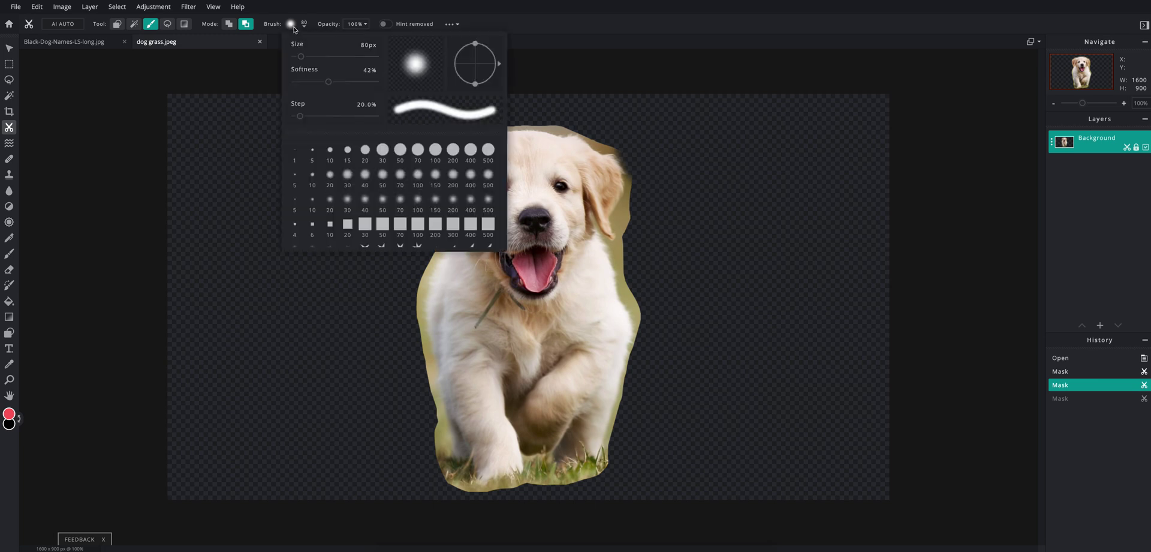
{"action": "left_click_drag", "start_coordinate": [298, 56], "coordinate": [298, 56]}
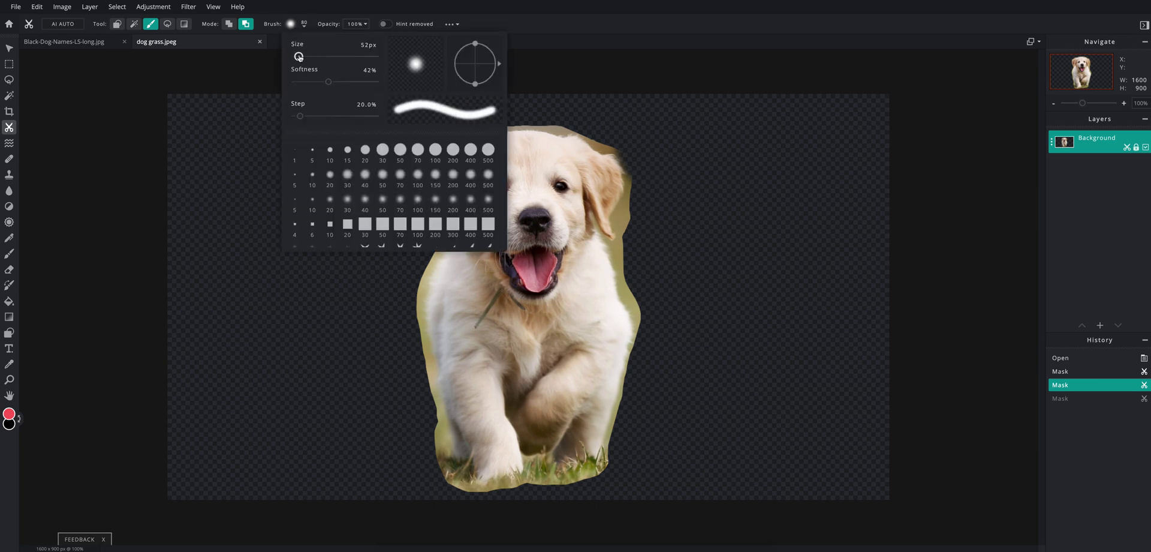
{"action": "scroll", "coordinate": [612, 155], "scroll_direction": "up", "scroll_amount": 5}
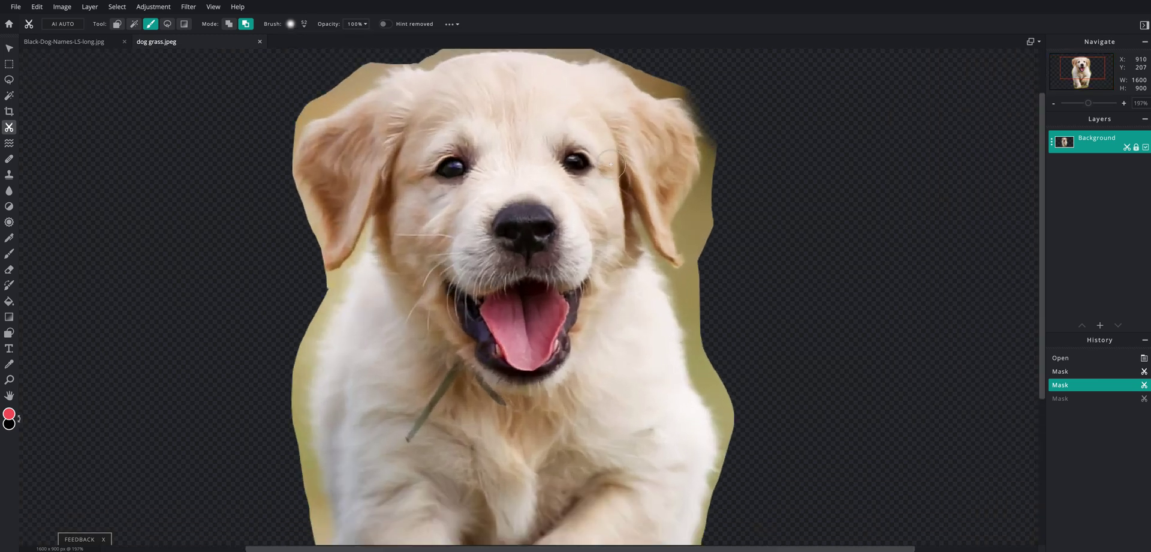
{"action": "left_click_drag", "start_coordinate": [679, 151], "coordinate": [600, 246]}
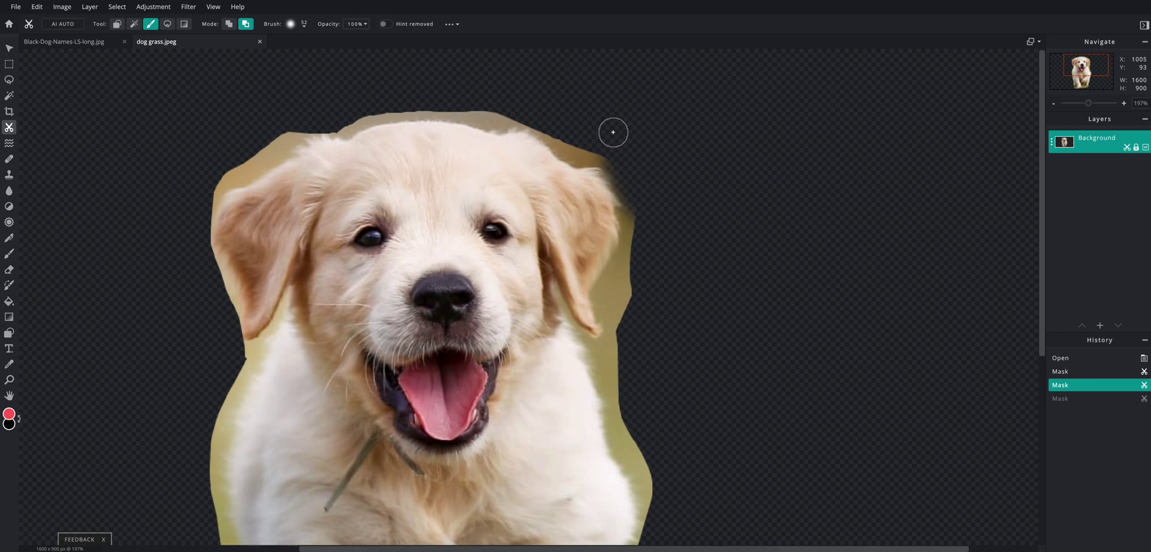
{"action": "left_click_drag", "start_coordinate": [619, 154], "coordinate": [556, 134]}
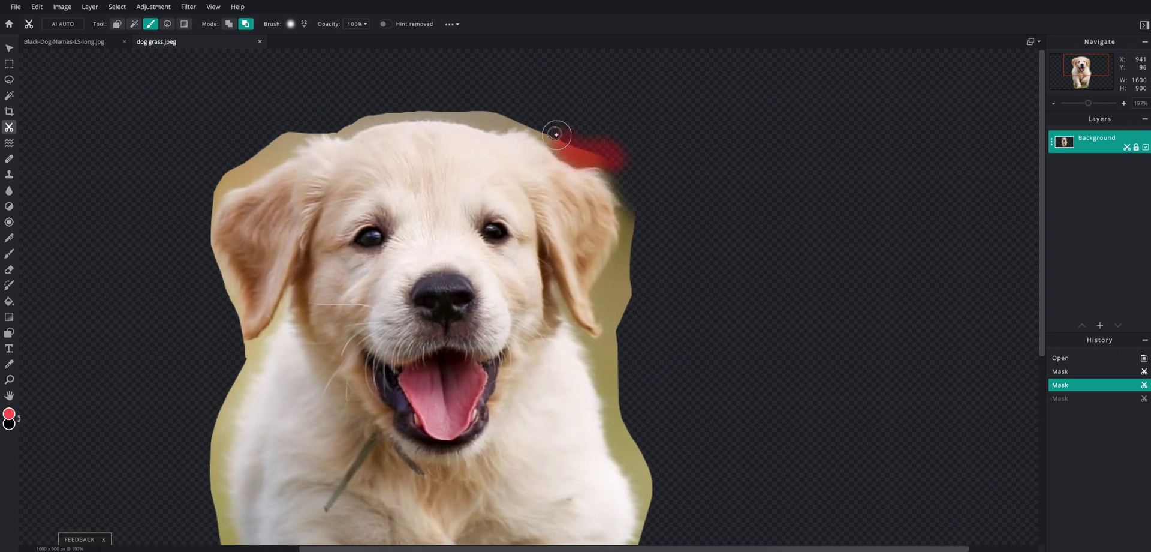
{"action": "mouse_move", "coordinate": [620, 172]}
{"action": "left_mouse_down"}
{"action": "mouse_move", "coordinate": [635, 228]}
{"action": "mouse_move", "coordinate": [611, 289]}
{"action": "mouse_move", "coordinate": [620, 326]}
{"action": "mouse_move", "coordinate": [642, 219]}
{"action": "left_mouse_up"}
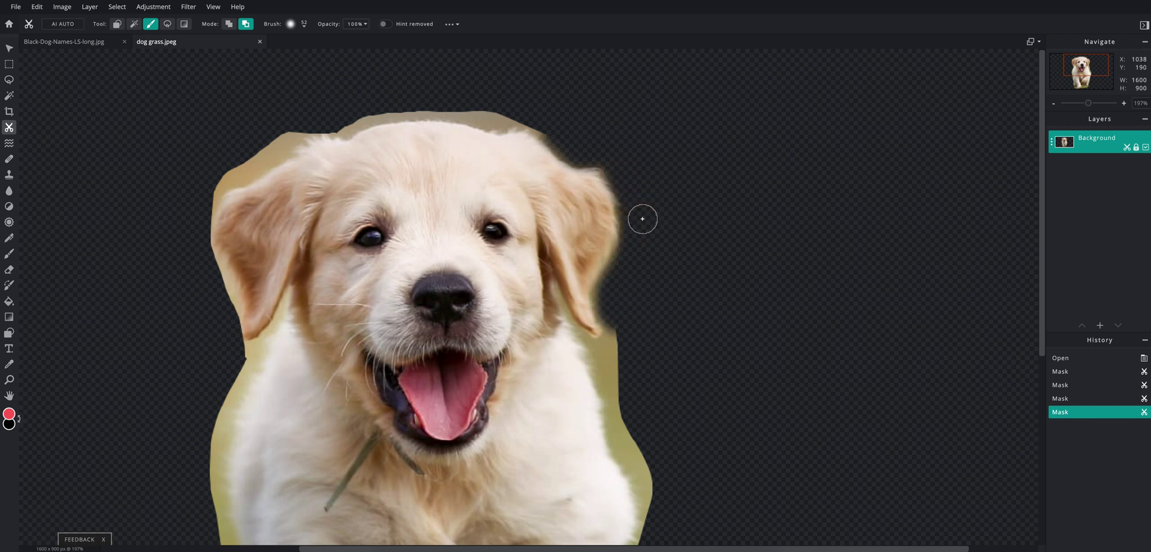
Brush away the margin across the top of the puppy's head and below the right-hand ear along the shoulder.
{"action": "mouse_move", "coordinate": [595, 154]}
{"action": "left_mouse_down"}
{"action": "mouse_move", "coordinate": [512, 115]}
{"action": "mouse_move", "coordinate": [435, 110]}
{"action": "left_mouse_up"}
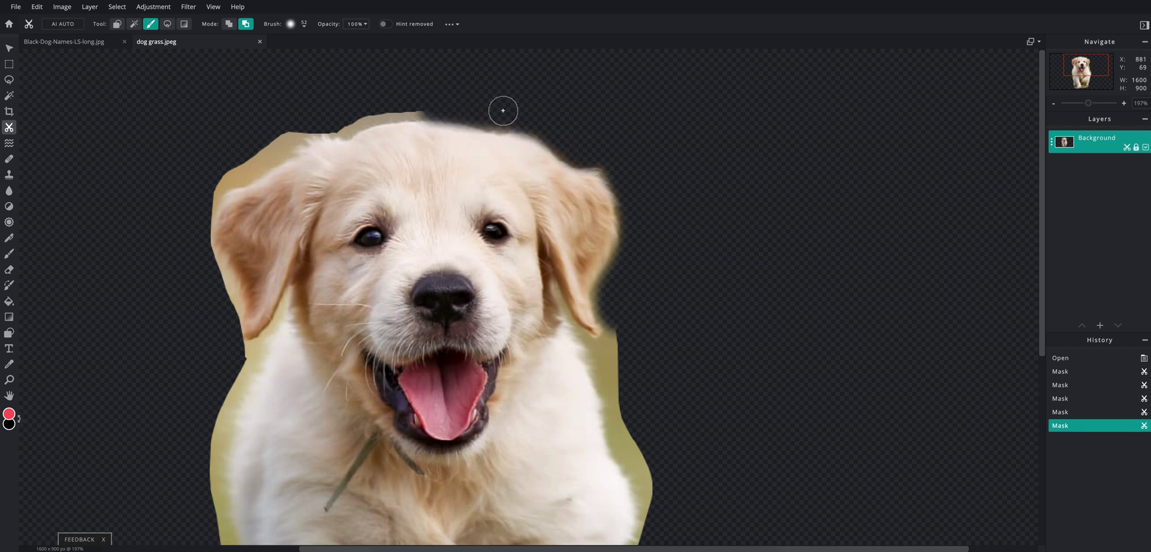
{"action": "left_click_drag", "start_coordinate": [617, 311], "coordinate": [624, 390]}
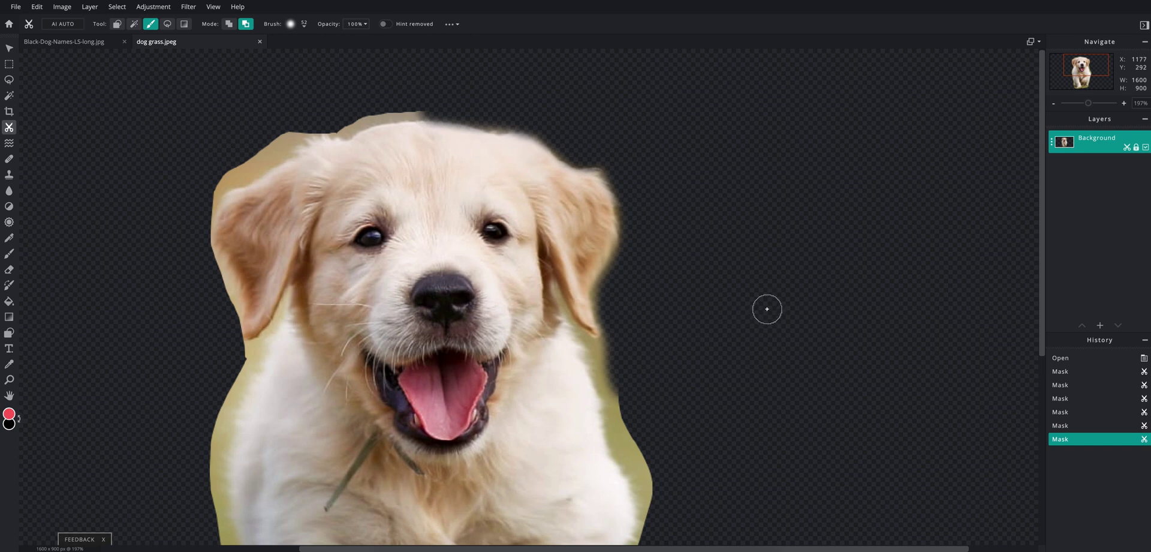
{"action": "left_click_drag", "start_coordinate": [423, 106], "coordinate": [327, 118]}
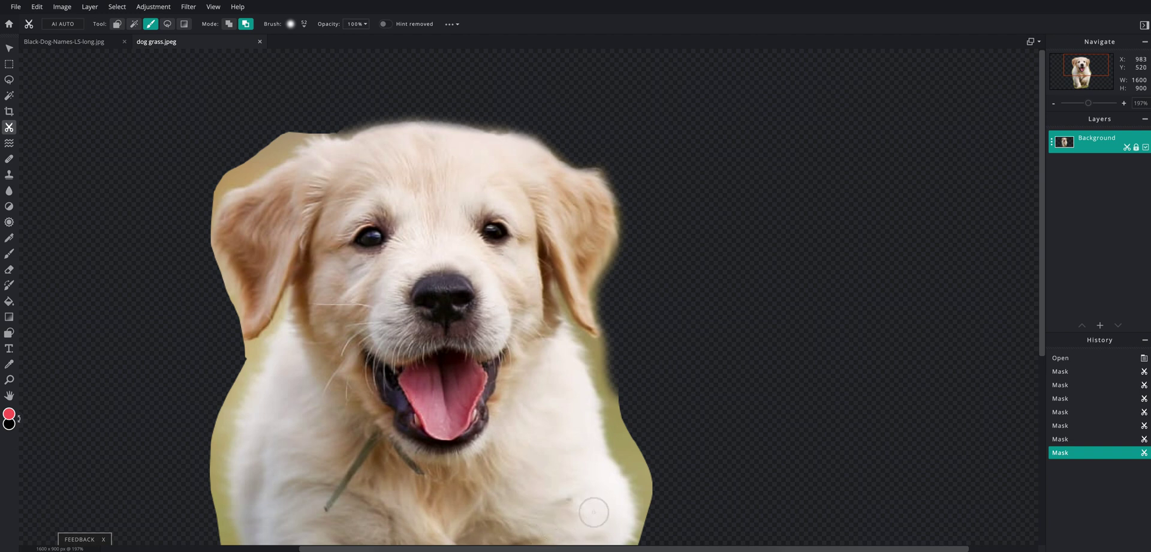
{"action": "key", "text": "super+shift+5"}
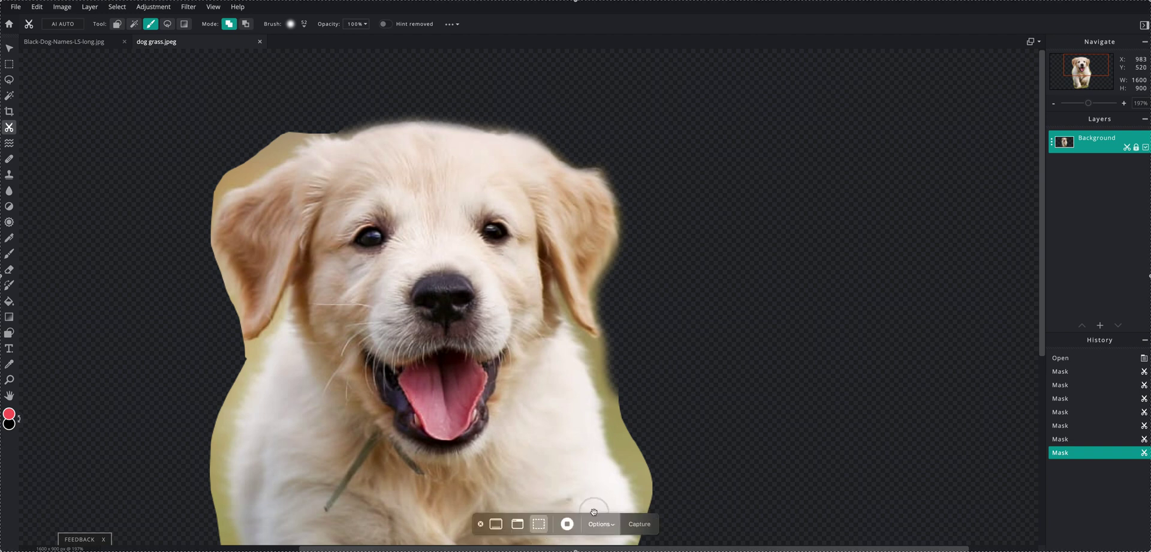